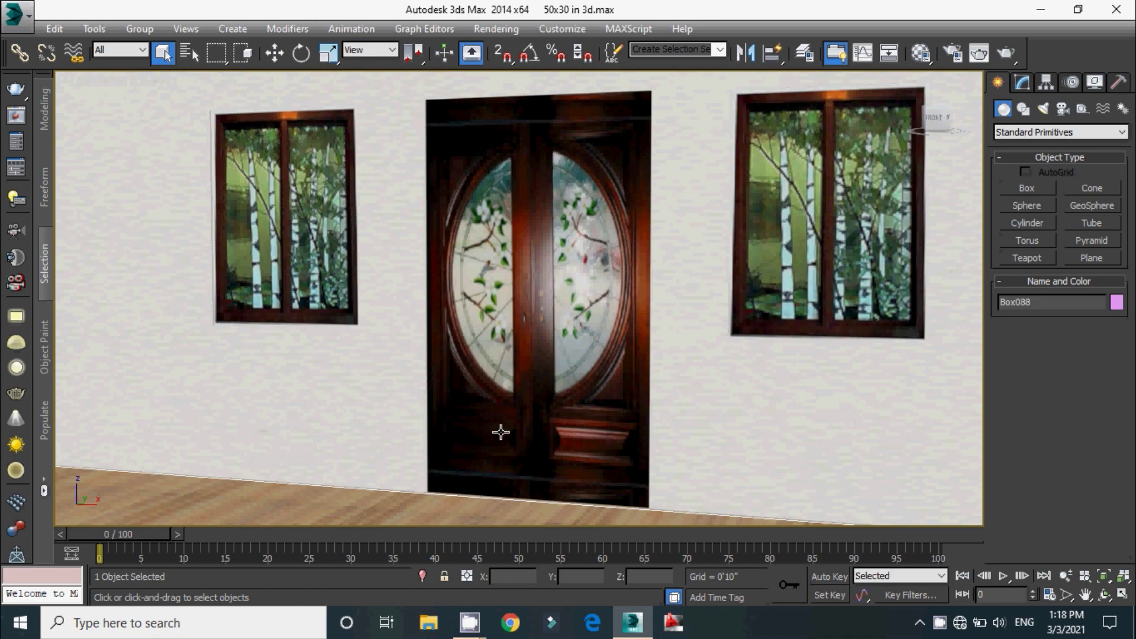
Step: Examine the double entrance door and its flanking windows up close, and the whole front facade
{"action": "middle_click_drag", "start_coordinate": [525, 413], "coordinate": [530, 423], "text": "alt"}
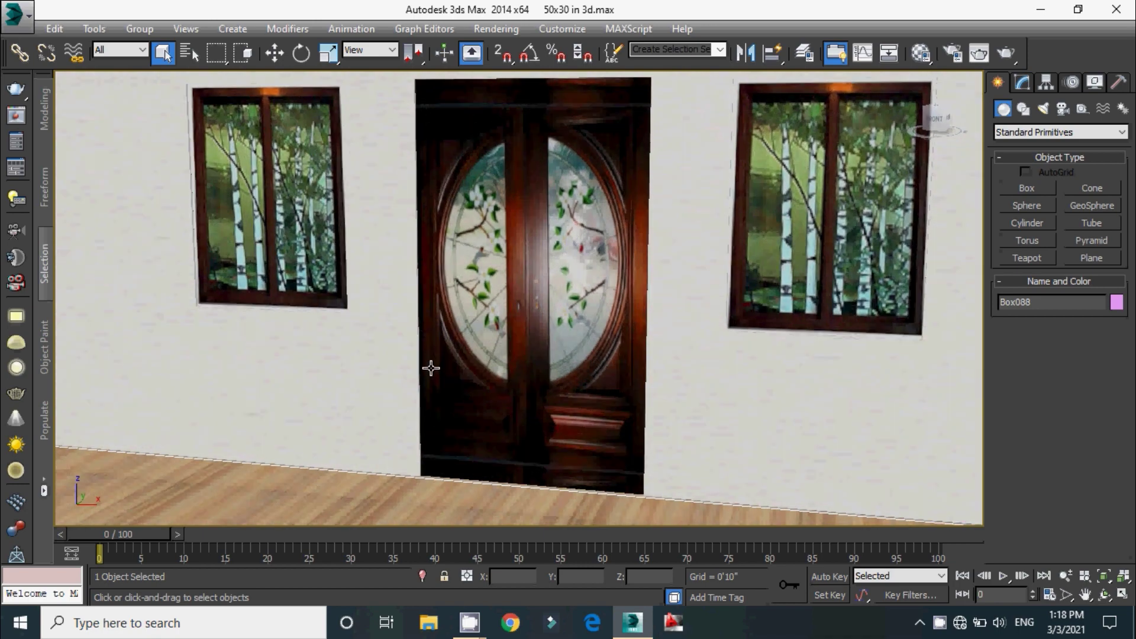
{"action": "middle_click_drag", "start_coordinate": [431, 371], "coordinate": [520, 396], "text": "alt"}
{"action": "middle_click_drag", "start_coordinate": [495, 334], "coordinate": [509, 360]}
{"action": "scroll", "coordinate": [500, 347], "scroll_direction": "down", "scroll_amount": 5}
{"action": "key", "text": "shift+z"}
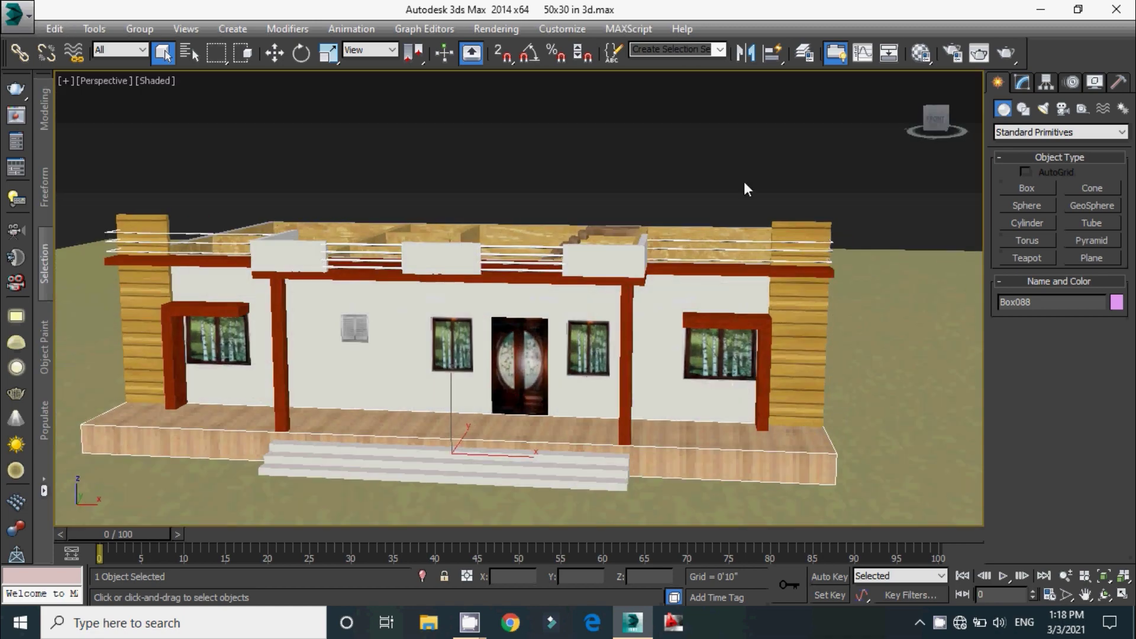
{"action": "middle_click_drag", "start_coordinate": [613, 369], "coordinate": [628, 366], "text": "alt"}
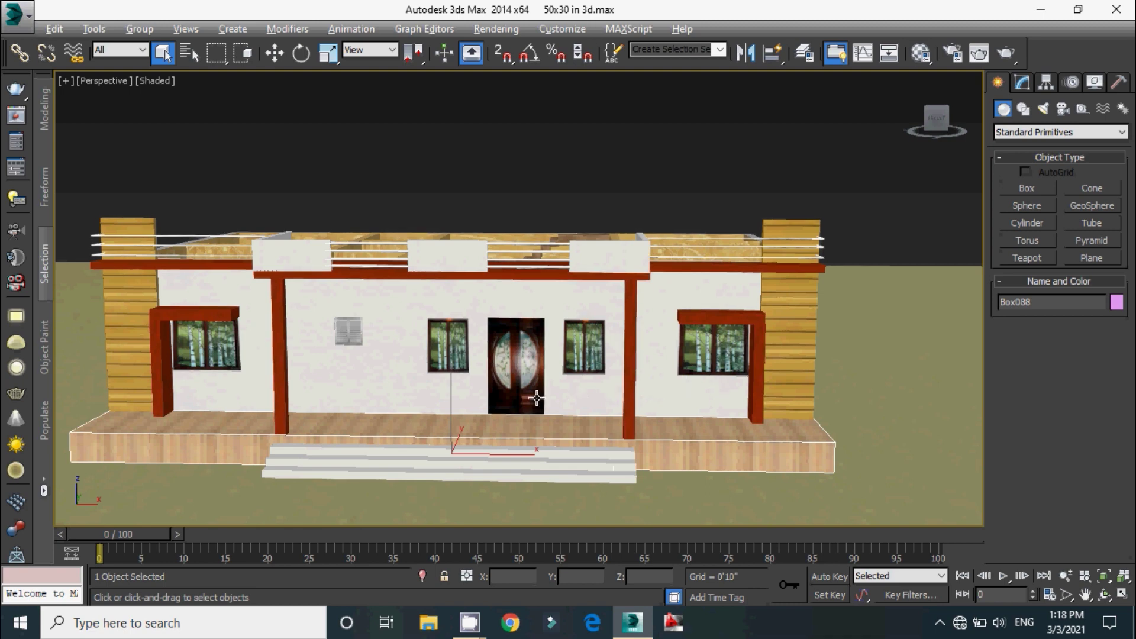
{"action": "mouse_move", "coordinate": [536, 397]}
{"action": "middle_mouse_down", "text": "alt"}
{"action": "mouse_move", "coordinate": [554, 395]}
{"action": "mouse_move", "coordinate": [535, 394]}
{"action": "middle_mouse_up", "text": "alt"}
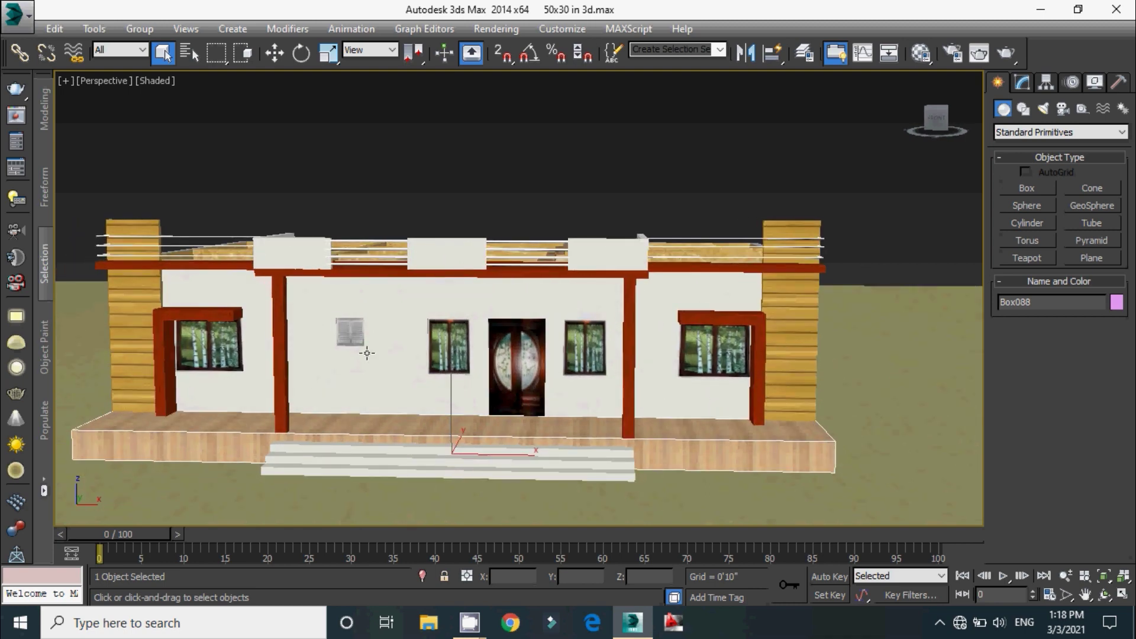
{"action": "mouse_move", "coordinate": [469, 391]}
{"action": "middle_mouse_down", "text": "alt"}
{"action": "mouse_move", "coordinate": [497, 399]}
{"action": "mouse_move", "coordinate": [488, 381]}
{"action": "middle_mouse_up", "text": "alt"}
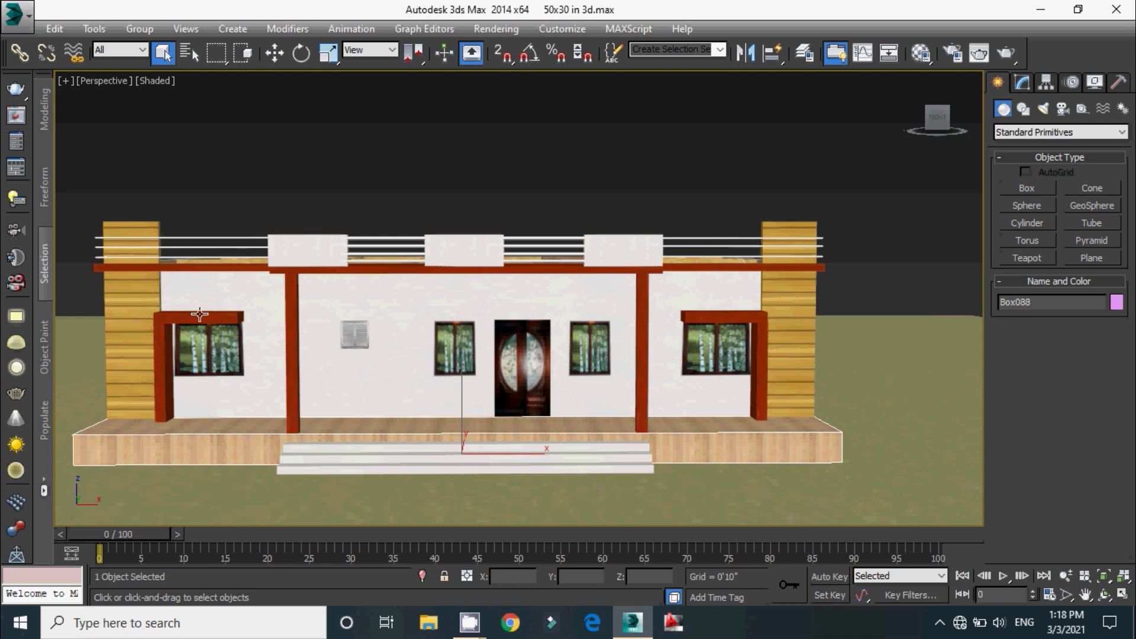
Step: Examine the porch, columns, entrance steps and roof railing of the house from angled front views
{"action": "middle_click_drag", "start_coordinate": [380, 473], "coordinate": [426, 479], "text": "alt"}
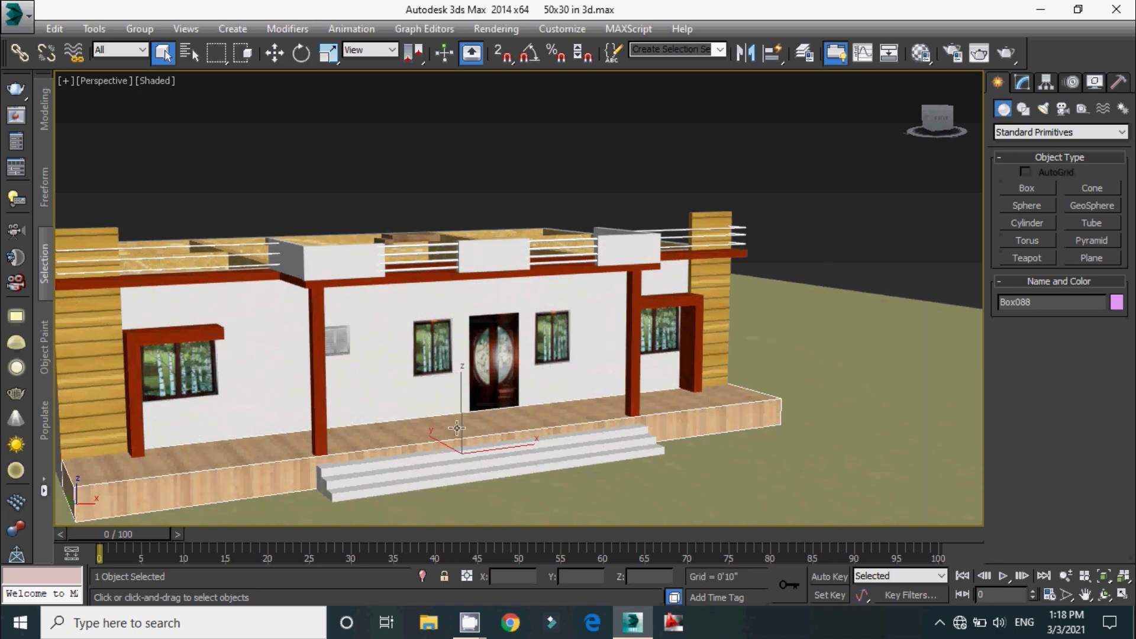
{"action": "middle_click_drag", "start_coordinate": [369, 451], "coordinate": [366, 356], "text": "alt"}
{"action": "middle_click_drag", "start_coordinate": [340, 266], "coordinate": [385, 414], "text": "alt"}
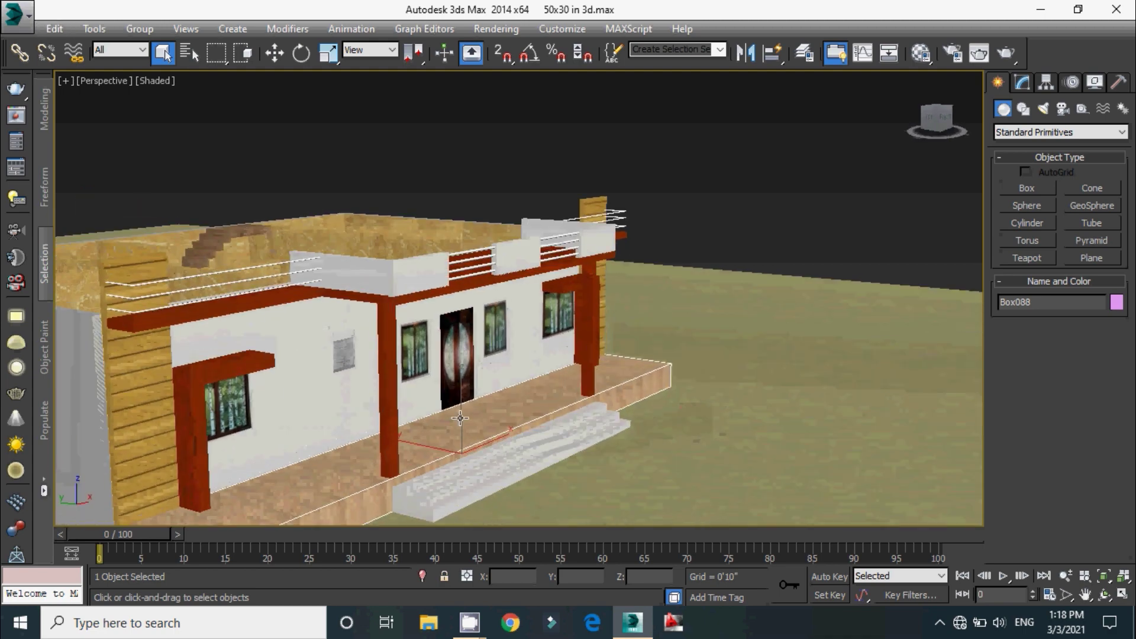
{"action": "middle_click_drag", "start_coordinate": [473, 423], "coordinate": [487, 412], "text": "alt"}
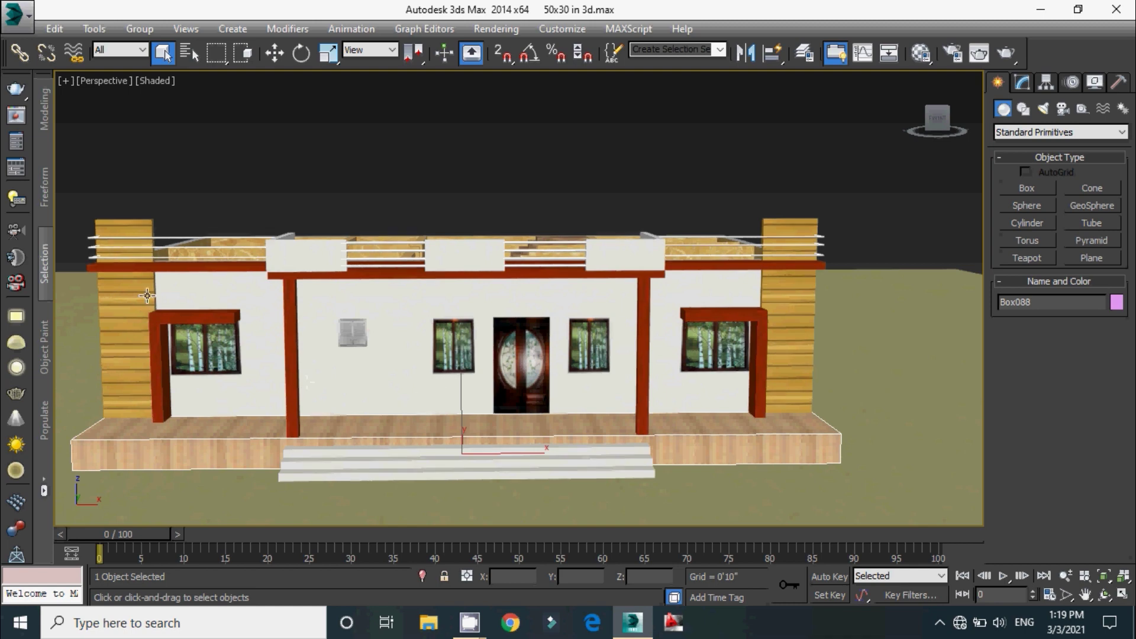
{"action": "middle_click_drag", "start_coordinate": [497, 382], "coordinate": [501, 377], "text": "alt"}
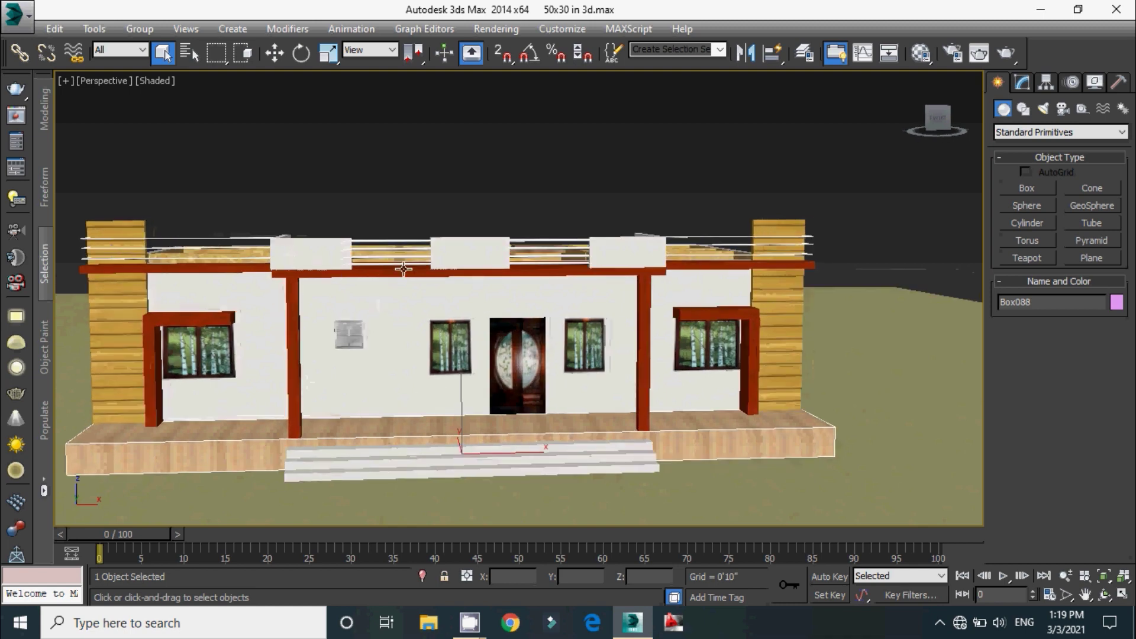
{"action": "middle_click_drag", "start_coordinate": [514, 259], "coordinate": [633, 274], "text": "alt"}
{"action": "middle_click_drag", "start_coordinate": [474, 332], "coordinate": [466, 337], "text": "alt"}
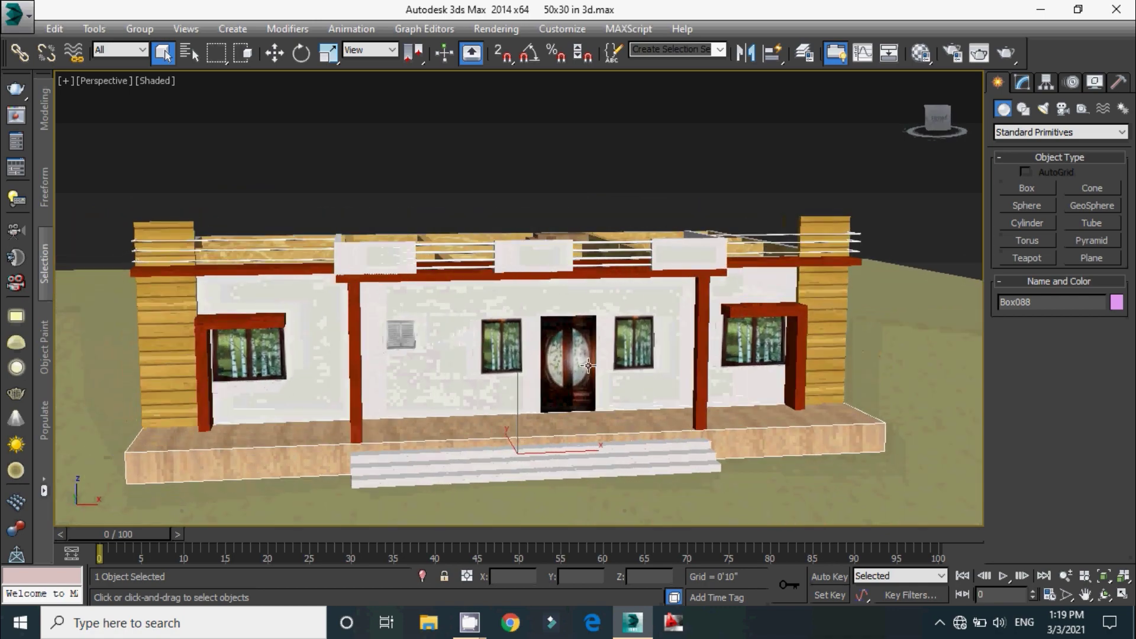
Step: Inspect the entrance hall and adjoining front rooms from above, including their doors and windows, and the porch outside
{"action": "middle_click_drag", "start_coordinate": [588, 365], "coordinate": [482, 456], "text": "alt"}
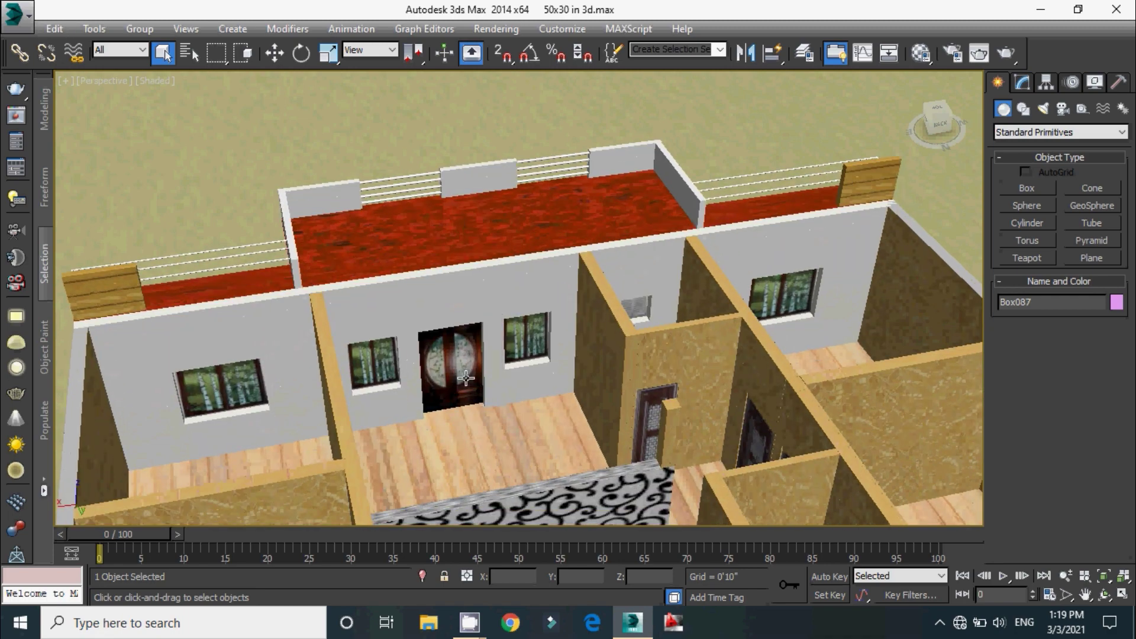
{"action": "middle_click_drag", "start_coordinate": [447, 378], "coordinate": [393, 370], "text": "alt"}
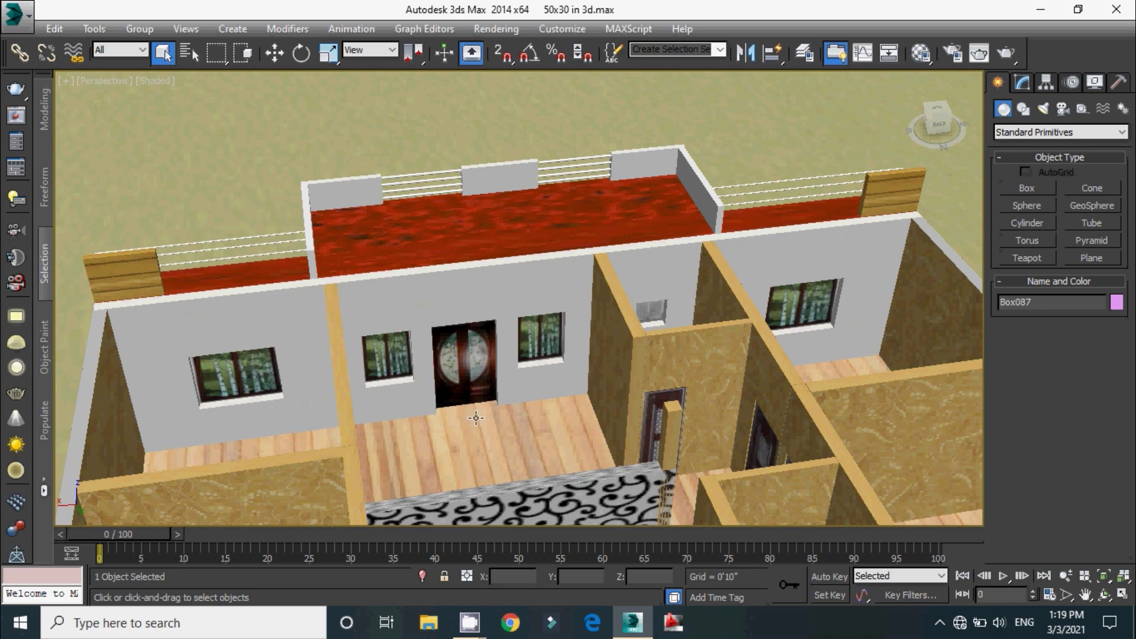
{"action": "middle_click_drag", "start_coordinate": [475, 418], "coordinate": [476, 447], "text": "alt"}
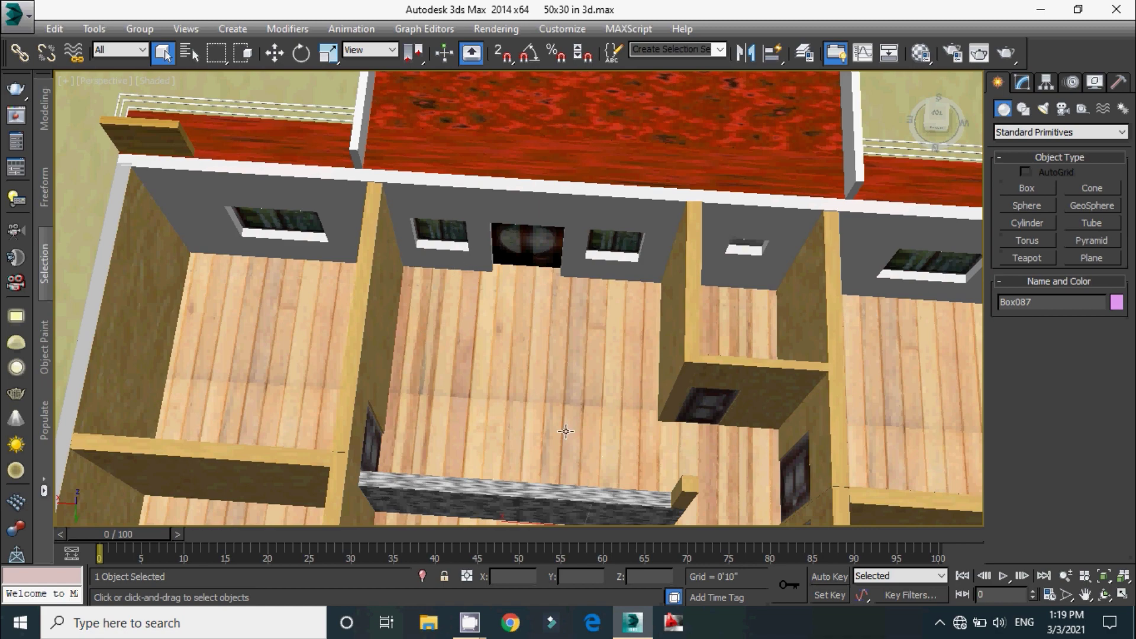
{"action": "mouse_move", "coordinate": [506, 435]}
{"action": "middle_mouse_down", "text": "alt"}
{"action": "mouse_move", "coordinate": [552, 408]}
{"action": "mouse_move", "coordinate": [580, 428]}
{"action": "mouse_move", "coordinate": [598, 422]}
{"action": "mouse_move", "coordinate": [662, 373]}
{"action": "middle_mouse_up", "text": "alt"}
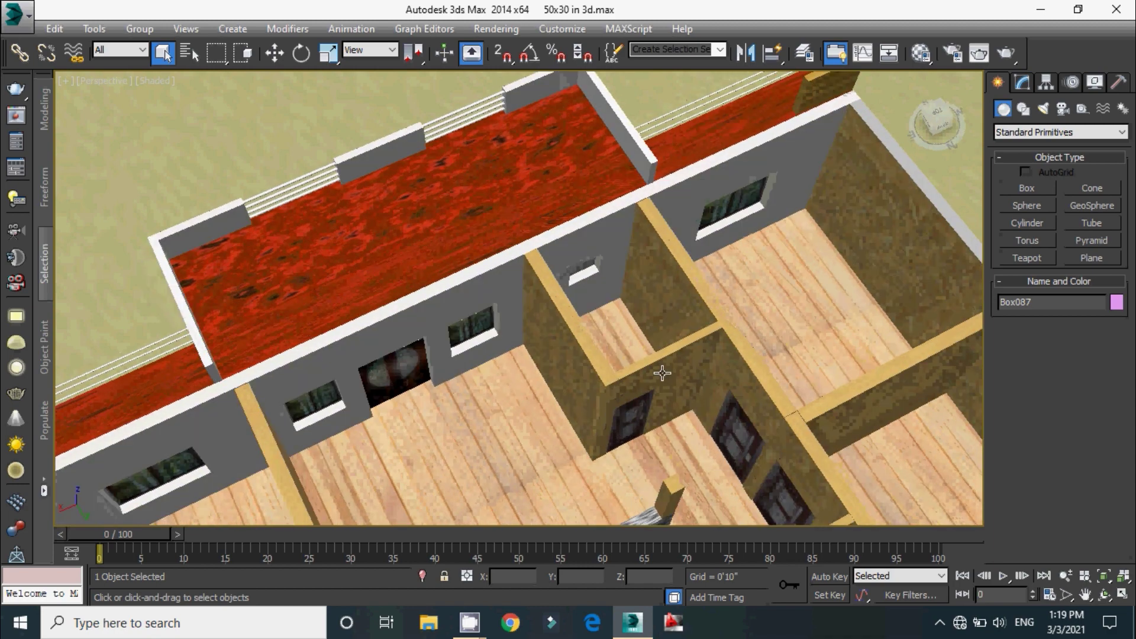
{"action": "middle_click_drag", "start_coordinate": [456, 426], "coordinate": [467, 409], "text": "alt"}
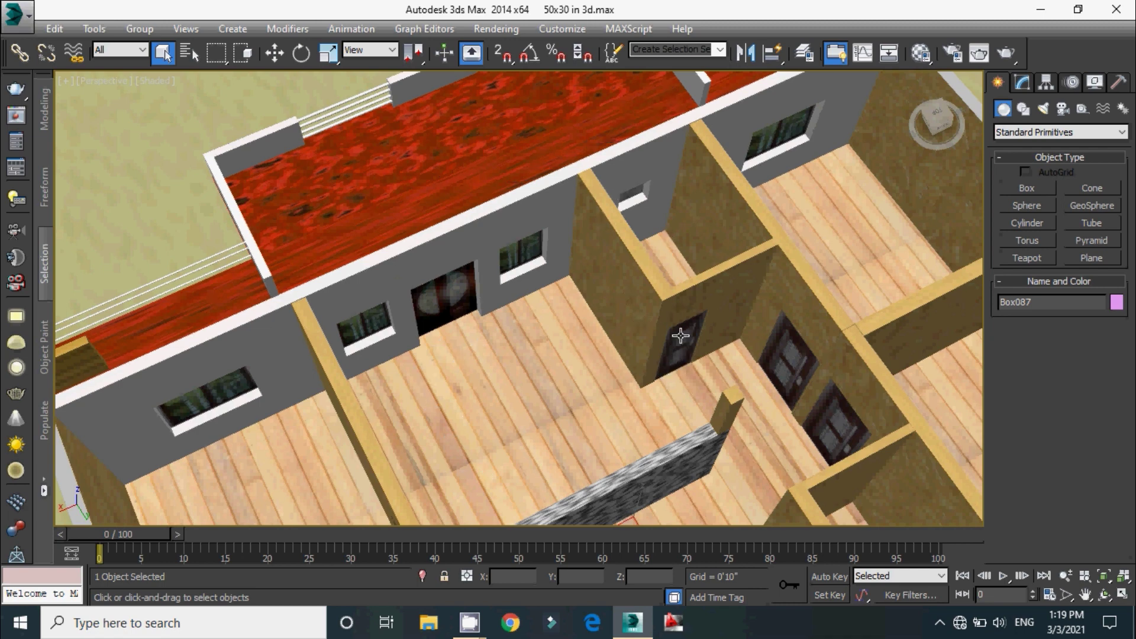
{"action": "middle_click_drag", "start_coordinate": [657, 230], "coordinate": [701, 264], "text": "alt"}
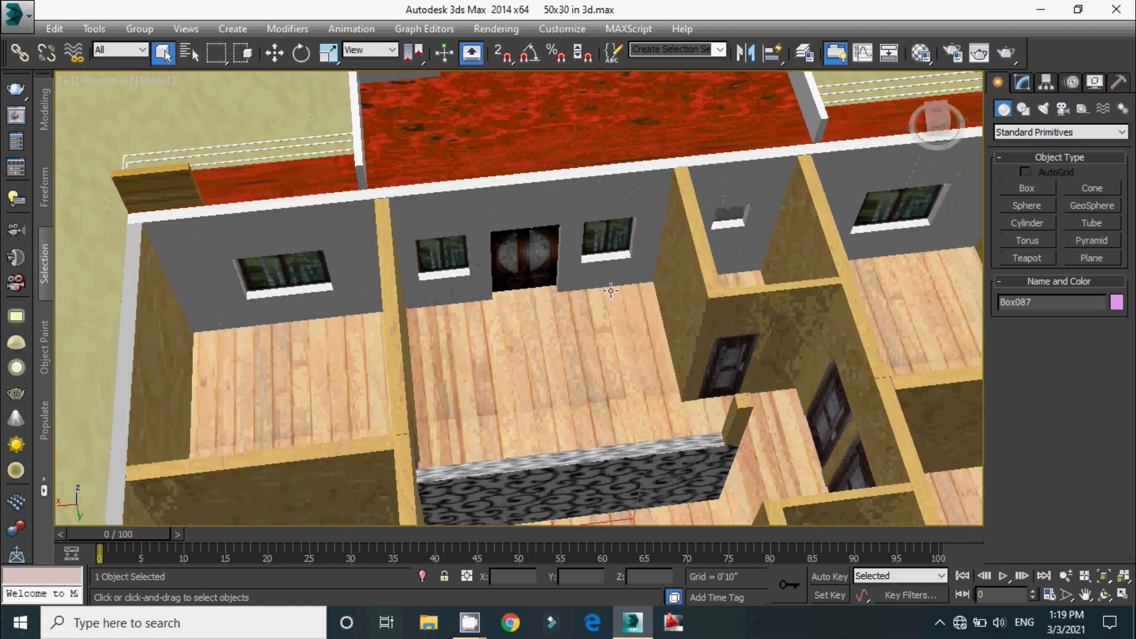
{"action": "middle_click_drag", "start_coordinate": [610, 290], "coordinate": [509, 390], "text": "alt"}
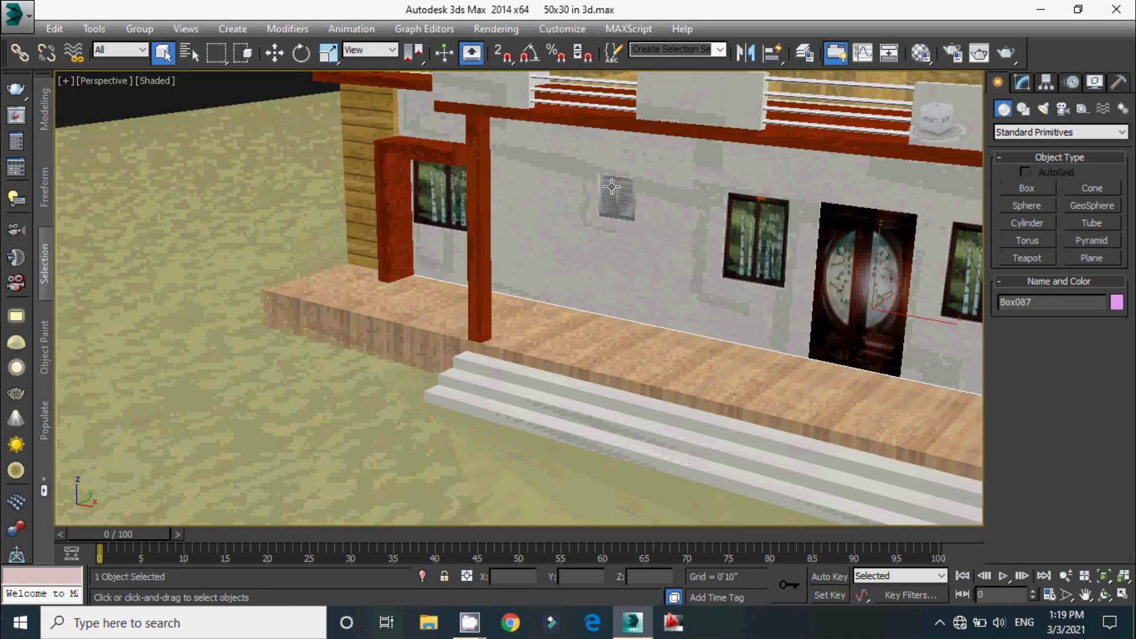
{"action": "key", "text": "alt"}
{"action": "middle_click_drag", "start_coordinate": [620, 196], "coordinate": [625, 295], "text": "alt"}
Step: Select the patterned partition wall in the main hall and inspect it together with the surrounding rooms
{"action": "left_click", "coordinate": [716, 285]}
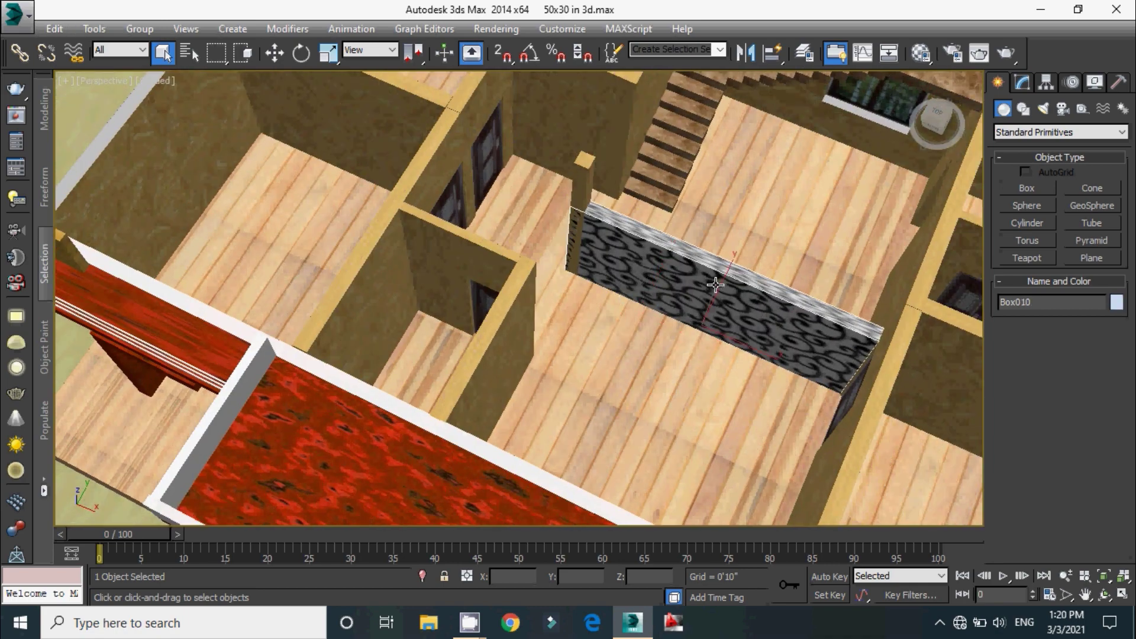
{"action": "middle_click_drag", "start_coordinate": [664, 338], "coordinate": [735, 280], "text": "alt"}
{"action": "middle_click_drag", "start_coordinate": [752, 333], "coordinate": [704, 304]}
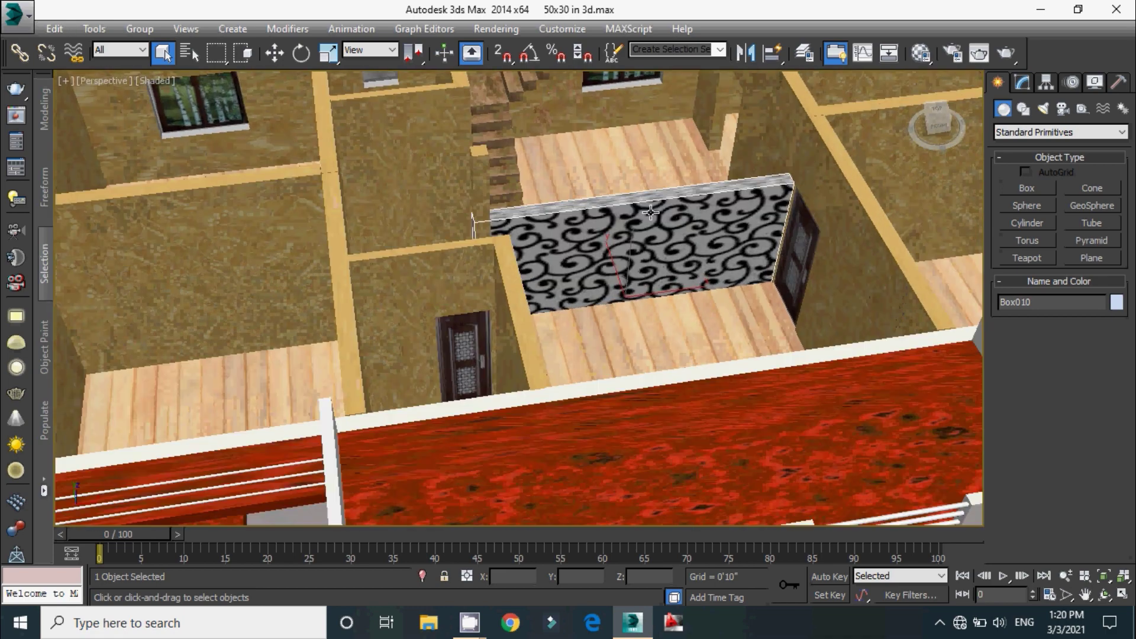
{"action": "middle_click_drag", "start_coordinate": [651, 211], "coordinate": [648, 287]}
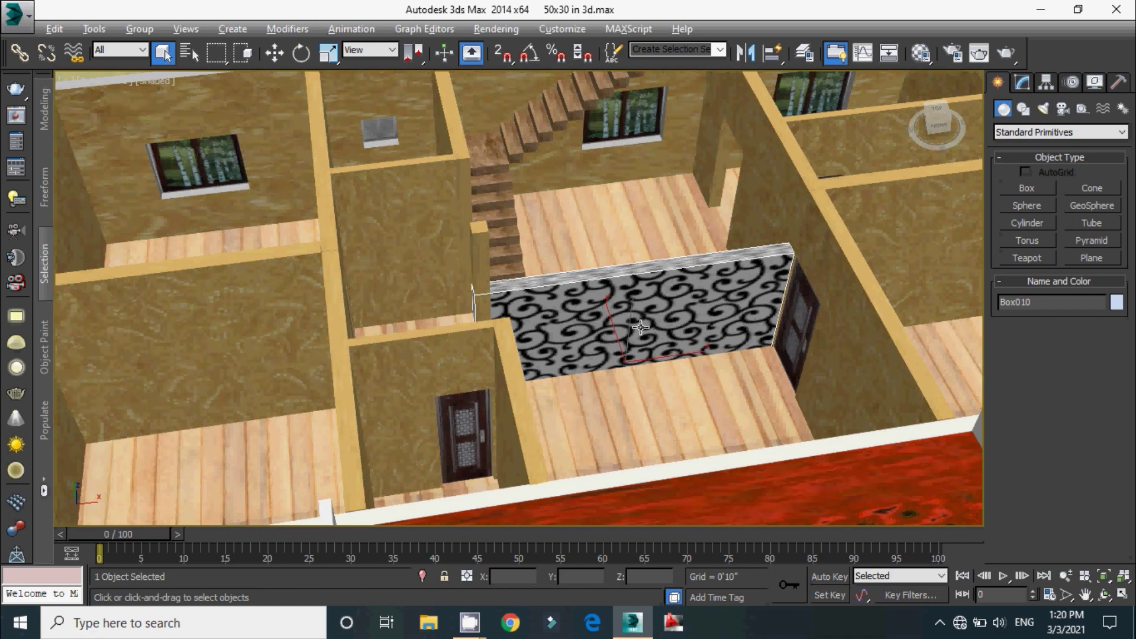
{"action": "middle_click_drag", "start_coordinate": [640, 328], "coordinate": [660, 320], "text": "alt"}
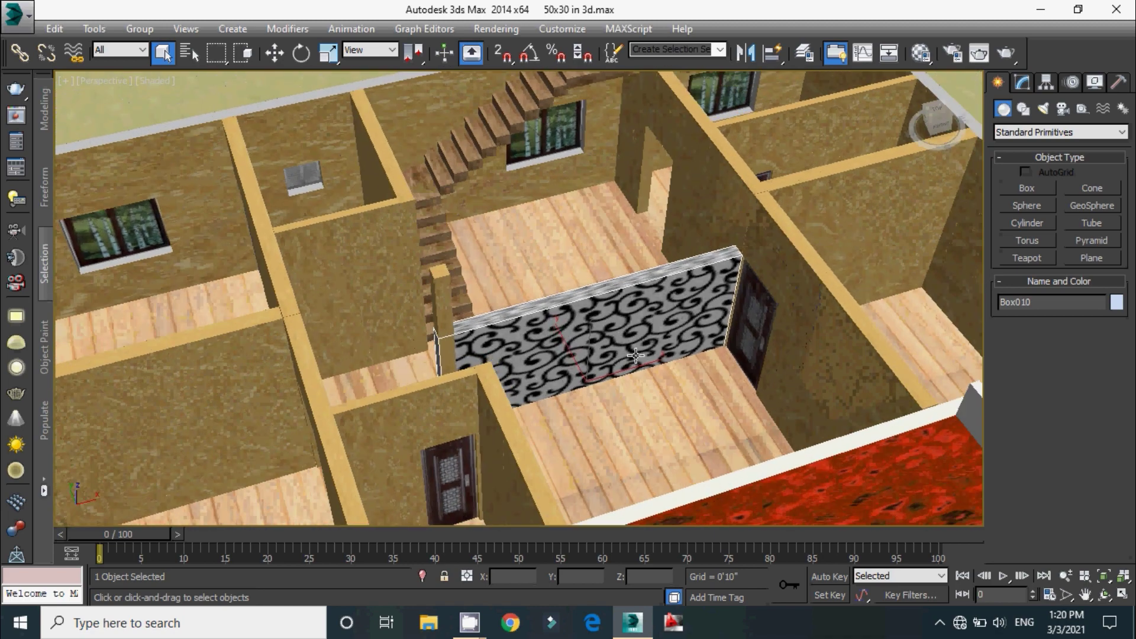
{"action": "middle_click_drag", "start_coordinate": [623, 376], "coordinate": [692, 398], "text": "alt"}
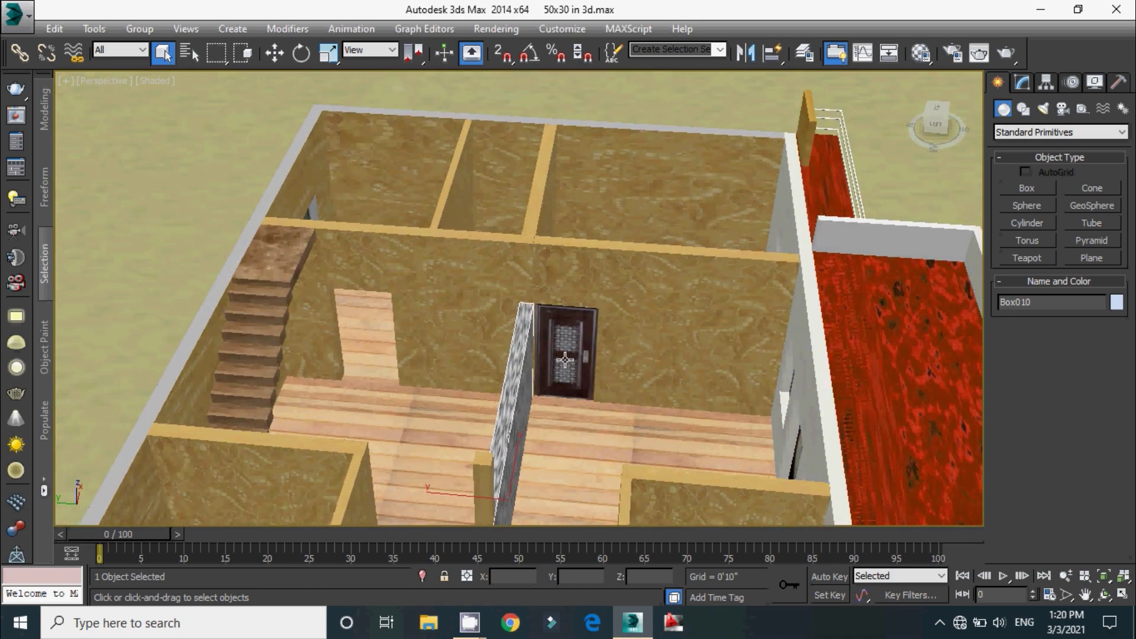
{"action": "middle_click_drag", "start_coordinate": [572, 355], "coordinate": [619, 295], "text": "alt"}
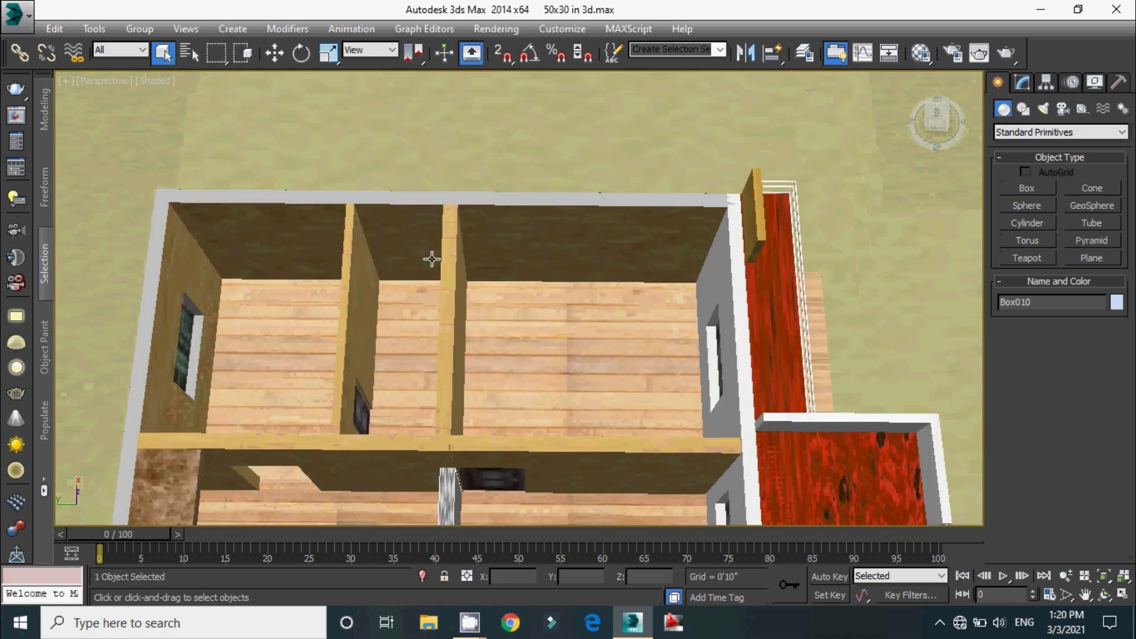
{"action": "middle_click_drag", "start_coordinate": [680, 404], "coordinate": [526, 336], "text": "alt"}
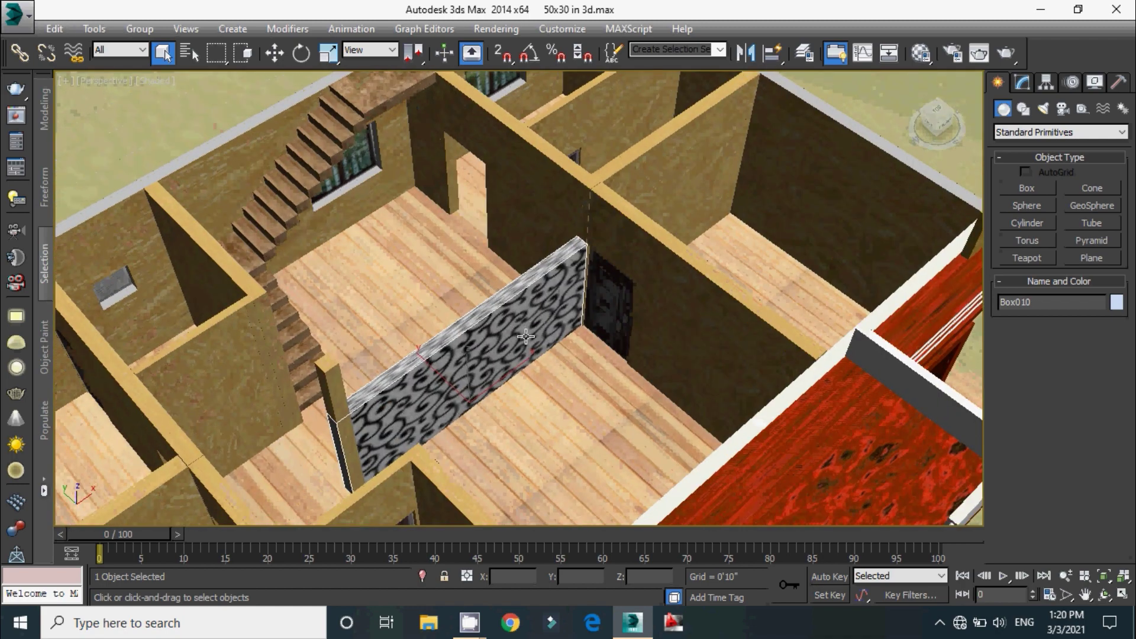
{"action": "middle_click_drag", "start_coordinate": [553, 437], "coordinate": [395, 333], "text": "alt"}
{"action": "middle_click_drag", "start_coordinate": [427, 260], "coordinate": [456, 379]}
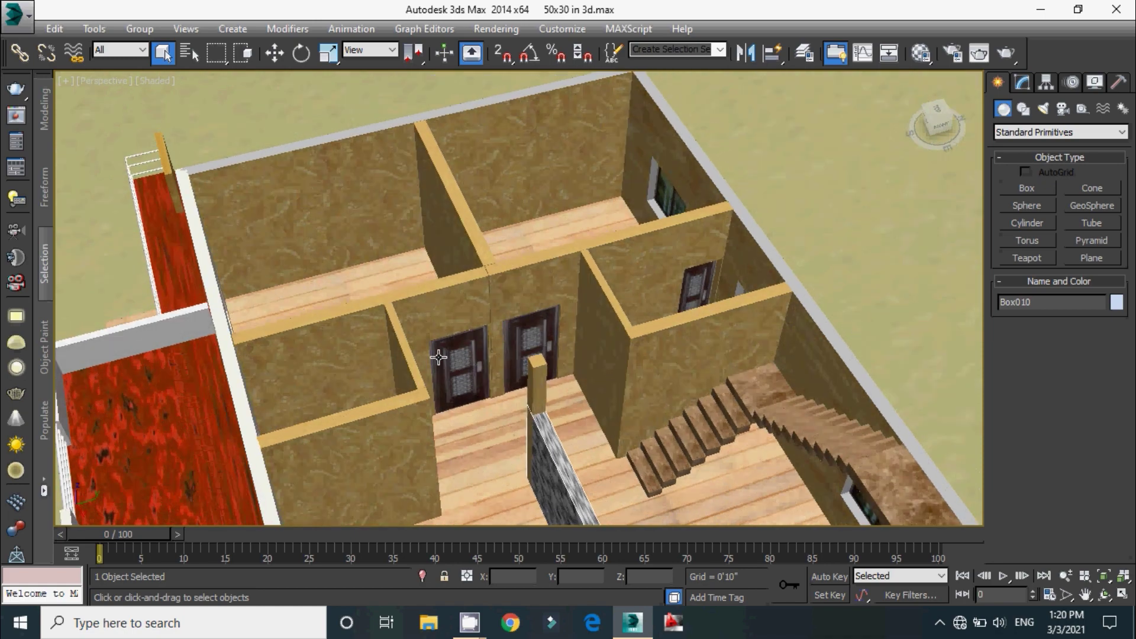
Step: Inspect the two large end rooms and the small rooms beside them, selecting the outer side wall
{"action": "middle_click_drag", "start_coordinate": [517, 344], "coordinate": [499, 369], "text": "alt"}
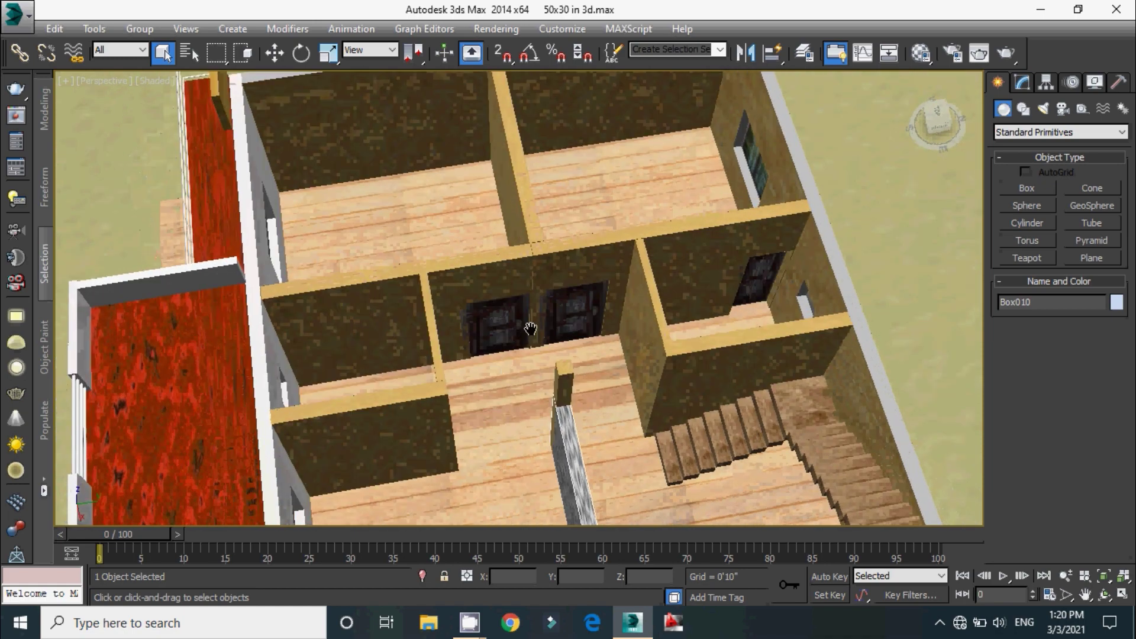
{"action": "scroll", "coordinate": [531, 329], "scroll_direction": "down", "scroll_amount": 3}
{"action": "scroll", "coordinate": [527, 358], "scroll_direction": "up", "scroll_amount": 2}
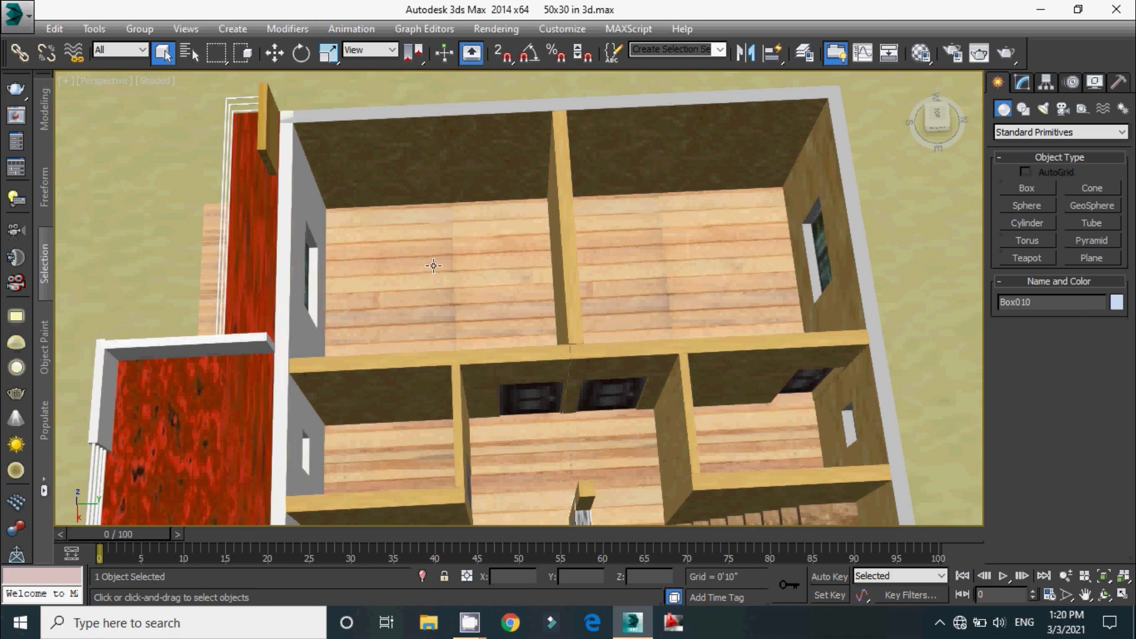
{"action": "middle_click_drag", "start_coordinate": [467, 338], "coordinate": [510, 272], "text": "alt"}
{"action": "middle_click_drag", "start_coordinate": [526, 336], "coordinate": [643, 283], "text": "alt"}
{"action": "left_click", "coordinate": [664, 173]}
{"action": "middle_click_drag", "start_coordinate": [664, 174], "coordinate": [689, 264], "text": "alt"}
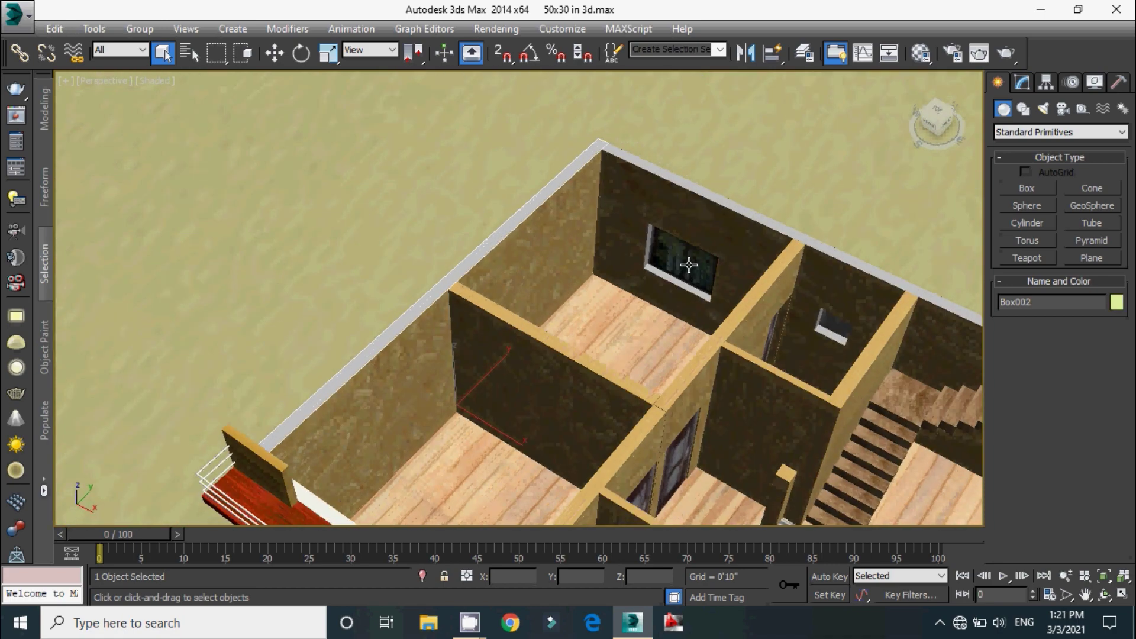
{"action": "middle_click_drag", "start_coordinate": [452, 494], "coordinate": [713, 219]}
{"action": "scroll", "coordinate": [634, 305], "scroll_direction": "up", "scroll_amount": 3}
{"action": "middle_click_drag", "start_coordinate": [702, 294], "coordinate": [598, 310], "text": "alt"}
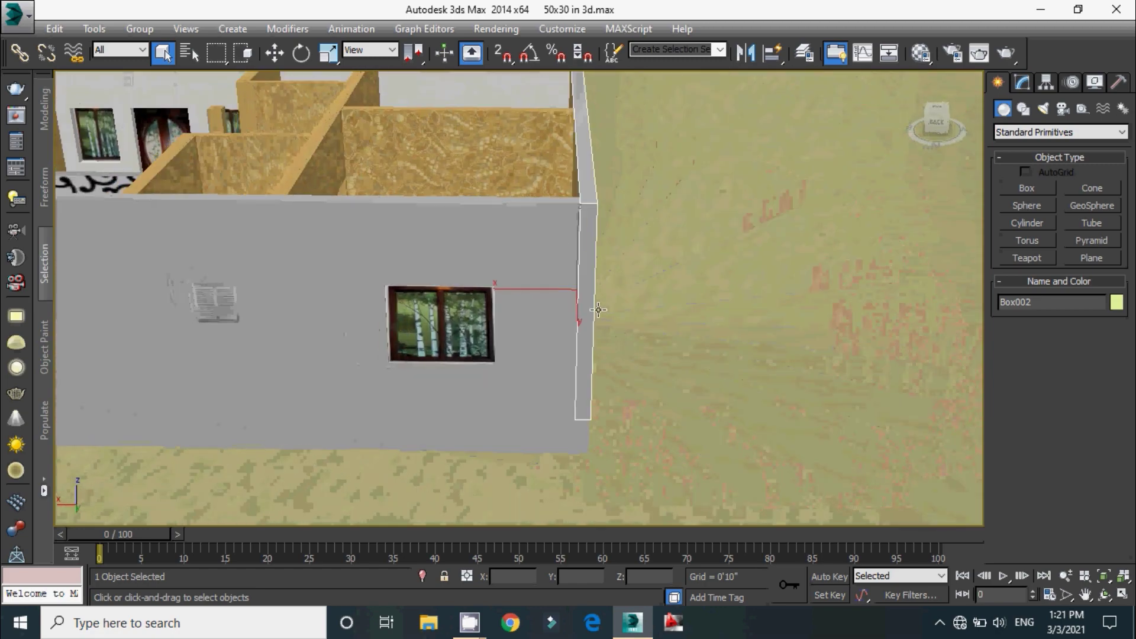
Step: Inspect the interior doors and room layout from the side, and the rear wall with its windows
{"action": "middle_click_drag", "start_coordinate": [483, 245], "coordinate": [449, 363], "text": "alt"}
{"action": "middle_click_drag", "start_coordinate": [401, 354], "coordinate": [404, 440], "text": "alt"}
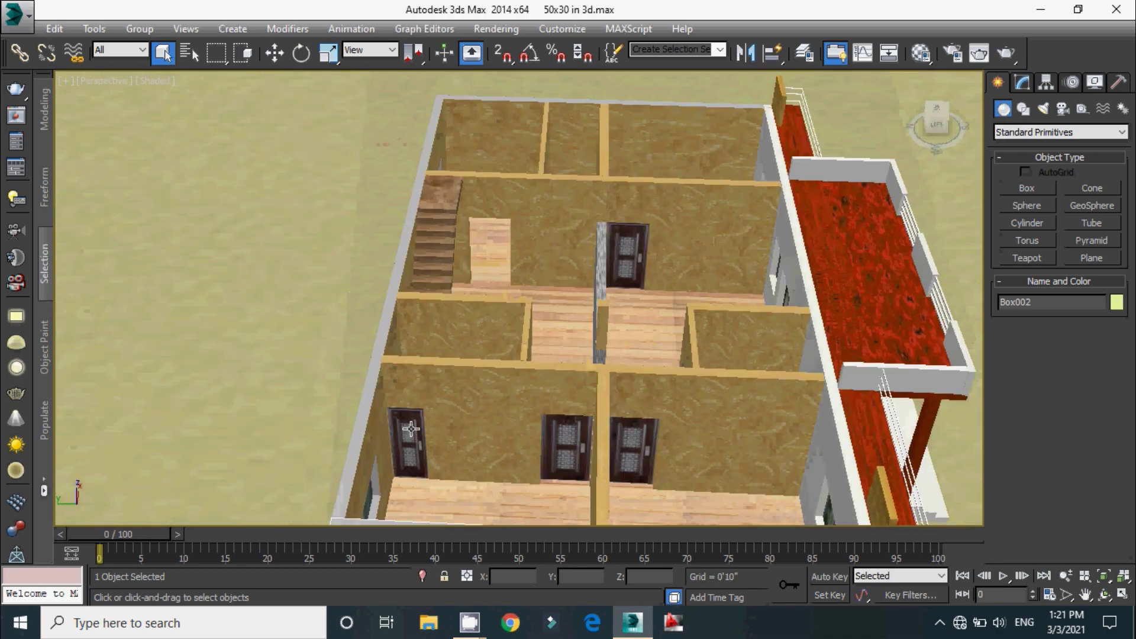
{"action": "middle_click_drag", "start_coordinate": [443, 360], "coordinate": [465, 414], "text": "alt"}
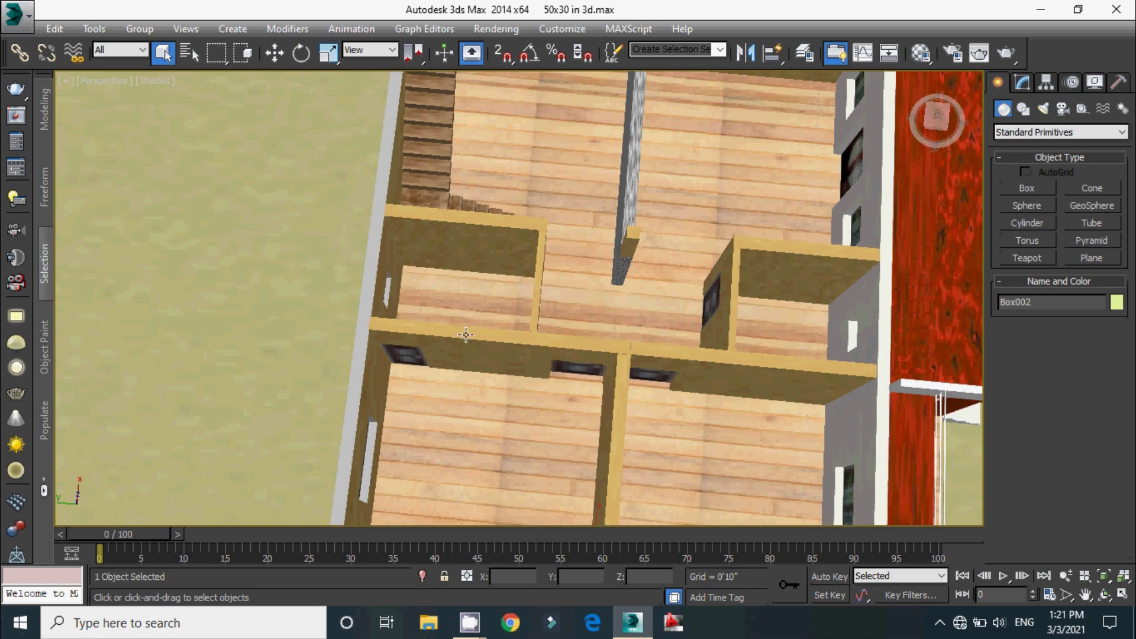
{"action": "middle_click_drag", "start_coordinate": [466, 334], "coordinate": [426, 414], "text": "alt"}
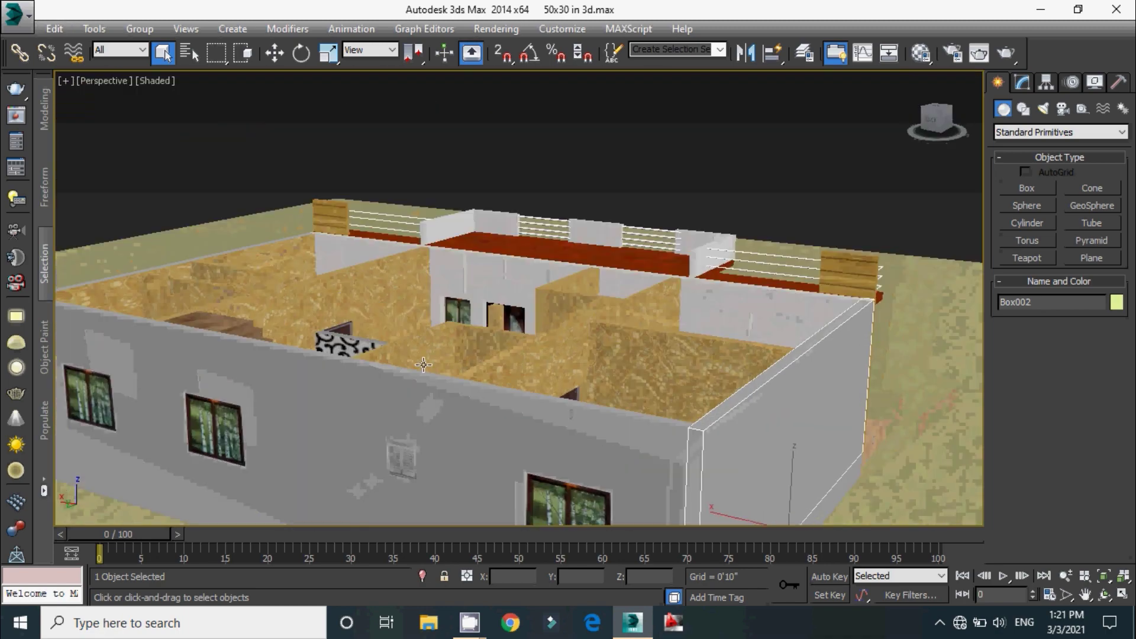
{"action": "middle_click_drag", "start_coordinate": [423, 364], "coordinate": [398, 421], "text": "alt"}
{"action": "middle_click_drag", "start_coordinate": [433, 333], "coordinate": [326, 378], "text": "alt"}
{"action": "middle_click_drag", "start_coordinate": [574, 366], "coordinate": [469, 378]}
{"action": "middle_click_drag", "start_coordinate": [728, 378], "coordinate": [498, 466]}
Step: Select the staircase group behind the patterned partition and inspect it from several angles
{"action": "left_click", "coordinate": [447, 348]}
{"action": "mouse_move", "coordinate": [474, 413]}
{"action": "middle_mouse_down", "text": "alt"}
{"action": "mouse_move", "coordinate": [458, 398]}
{"action": "mouse_move", "coordinate": [503, 373]}
{"action": "mouse_move", "coordinate": [505, 325]}
{"action": "mouse_move", "coordinate": [520, 324]}
{"action": "mouse_move", "coordinate": [445, 398]}
{"action": "mouse_move", "coordinate": [451, 408]}
{"action": "middle_mouse_up", "text": "alt"}
{"action": "middle_click_drag", "start_coordinate": [373, 380], "coordinate": [383, 332], "text": "alt"}
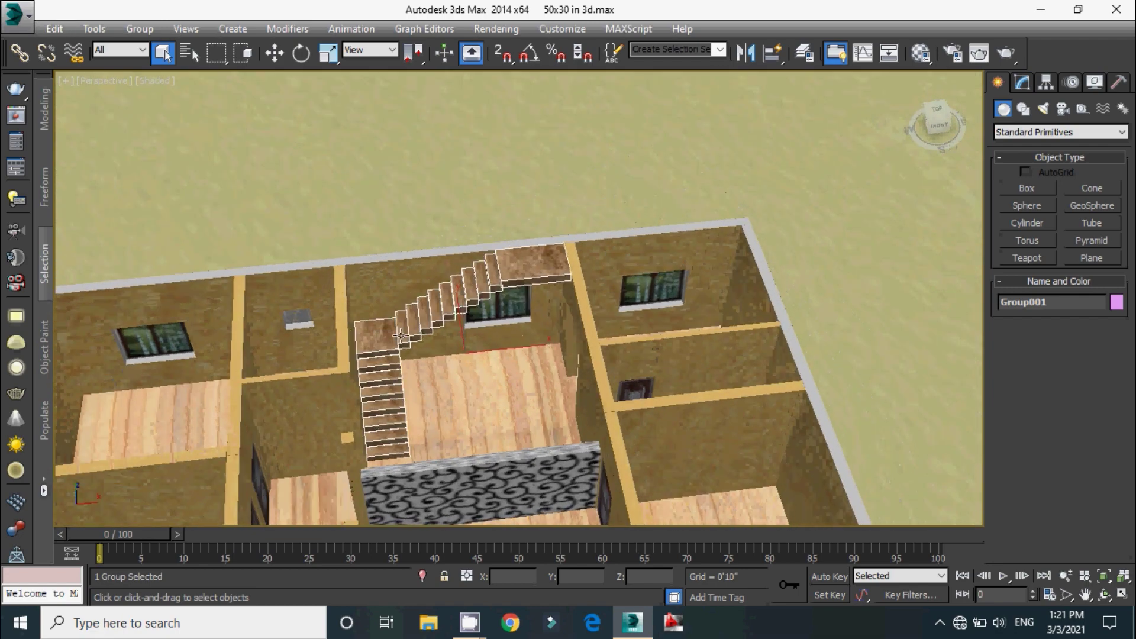
{"action": "middle_click_drag", "start_coordinate": [409, 408], "coordinate": [290, 430], "text": "alt"}
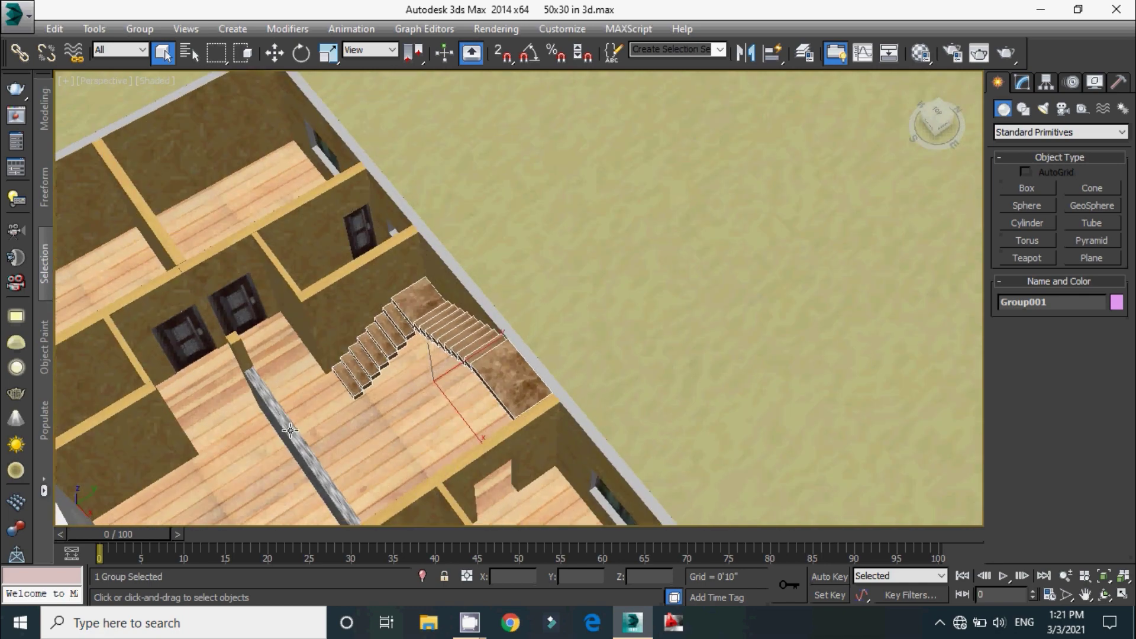
{"action": "middle_click_drag", "start_coordinate": [440, 397], "coordinate": [493, 360], "text": "alt"}
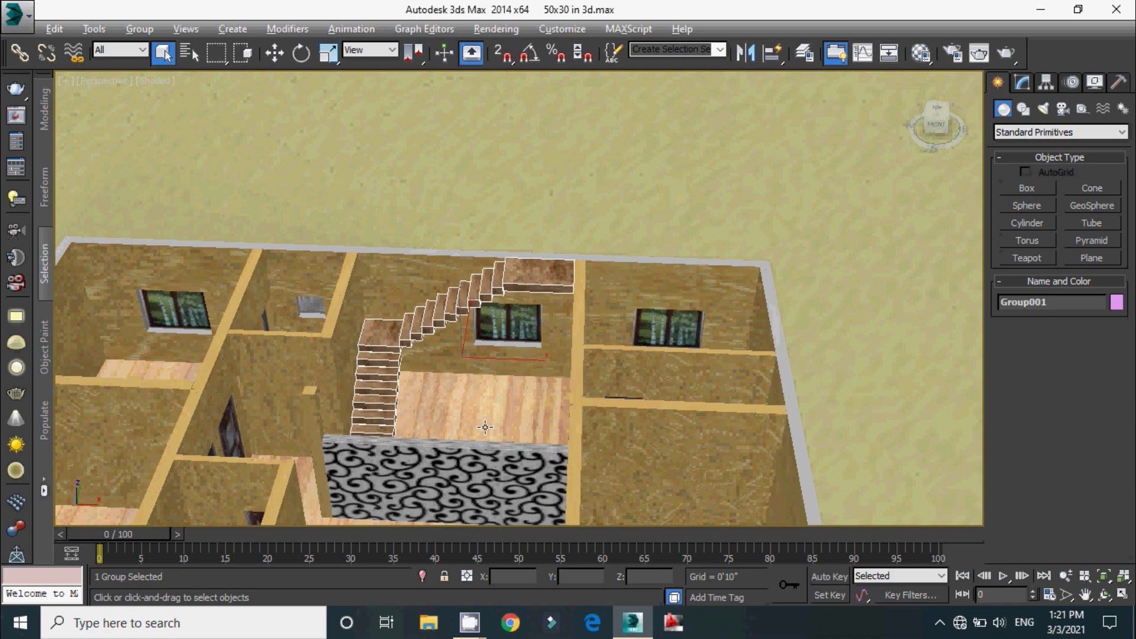
Step: Inspect the staircase, the patterned partition and the neighbouring end rooms from the rear, the side and above
{"action": "middle_click_drag", "start_coordinate": [485, 427], "coordinate": [389, 354], "text": "alt"}
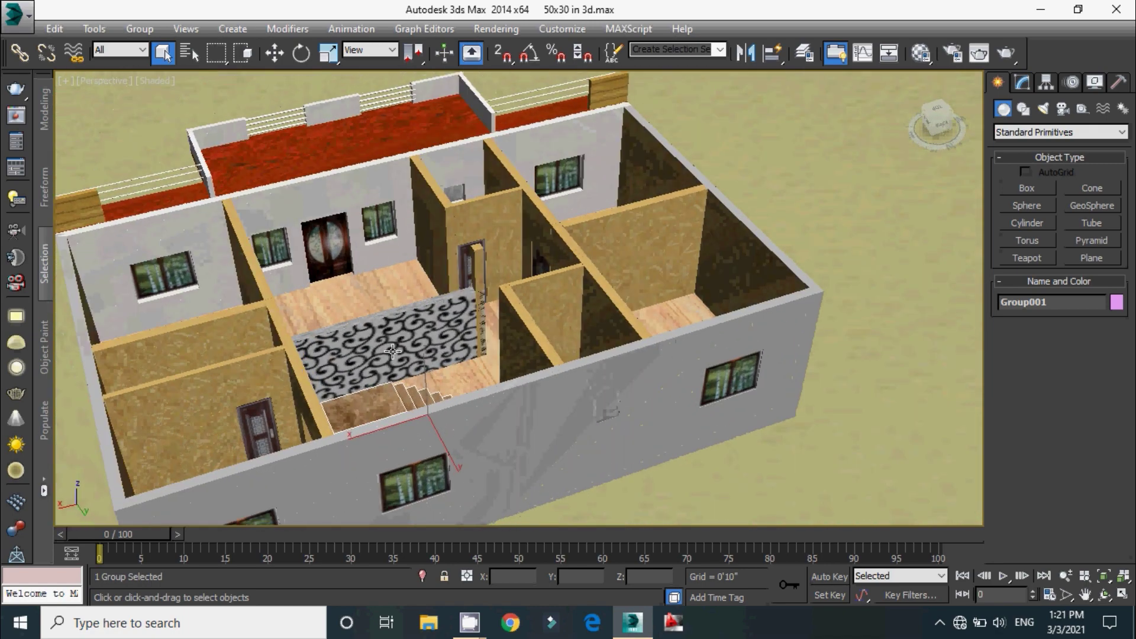
{"action": "middle_click_drag", "start_coordinate": [381, 355], "coordinate": [482, 347], "text": "alt"}
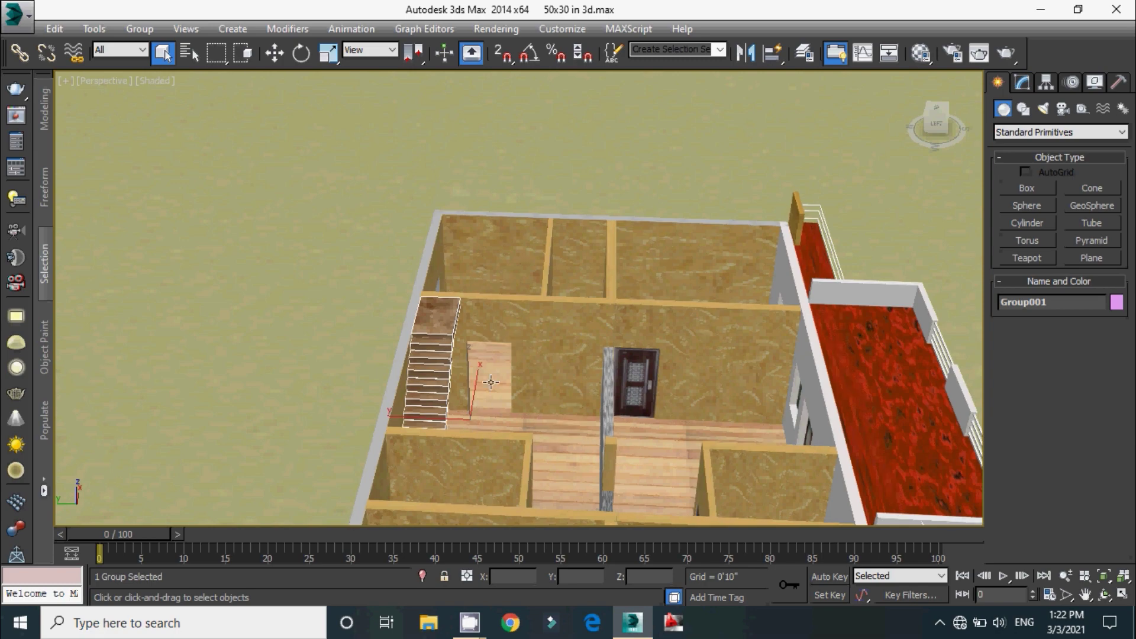
{"action": "middle_click_drag", "start_coordinate": [496, 364], "coordinate": [520, 431], "text": "alt"}
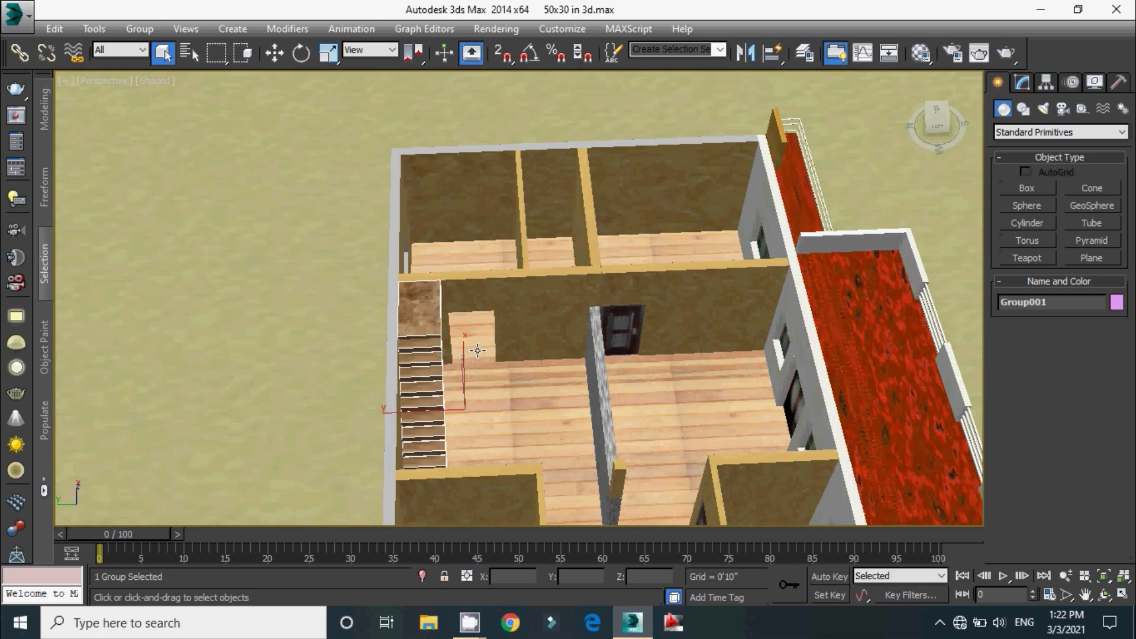
{"action": "middle_click_drag", "start_coordinate": [465, 262], "coordinate": [471, 300]}
{"action": "middle_click_drag", "start_coordinate": [493, 352], "coordinate": [497, 386], "text": "alt"}
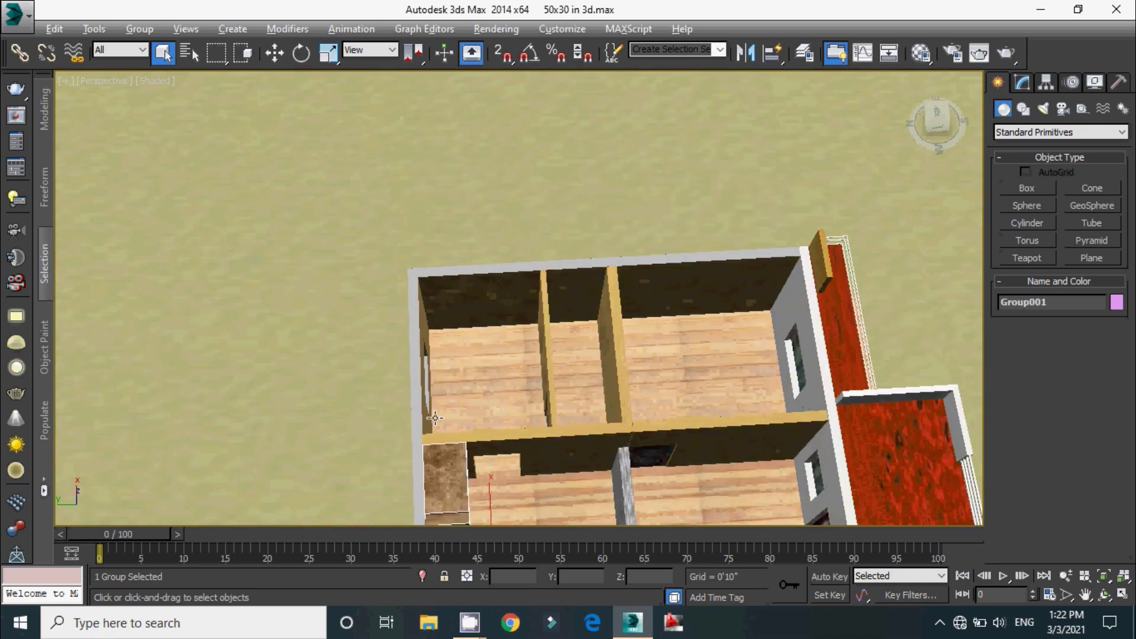
{"action": "middle_click_drag", "start_coordinate": [435, 419], "coordinate": [440, 402], "text": "alt"}
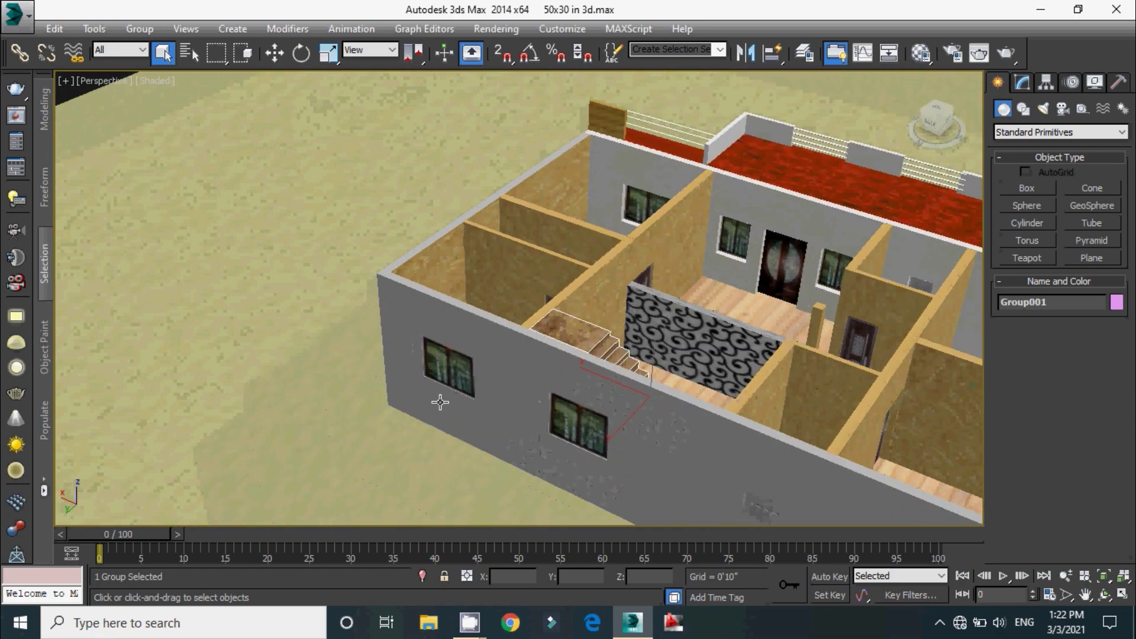
{"action": "middle_click_drag", "start_coordinate": [487, 364], "coordinate": [437, 431]}
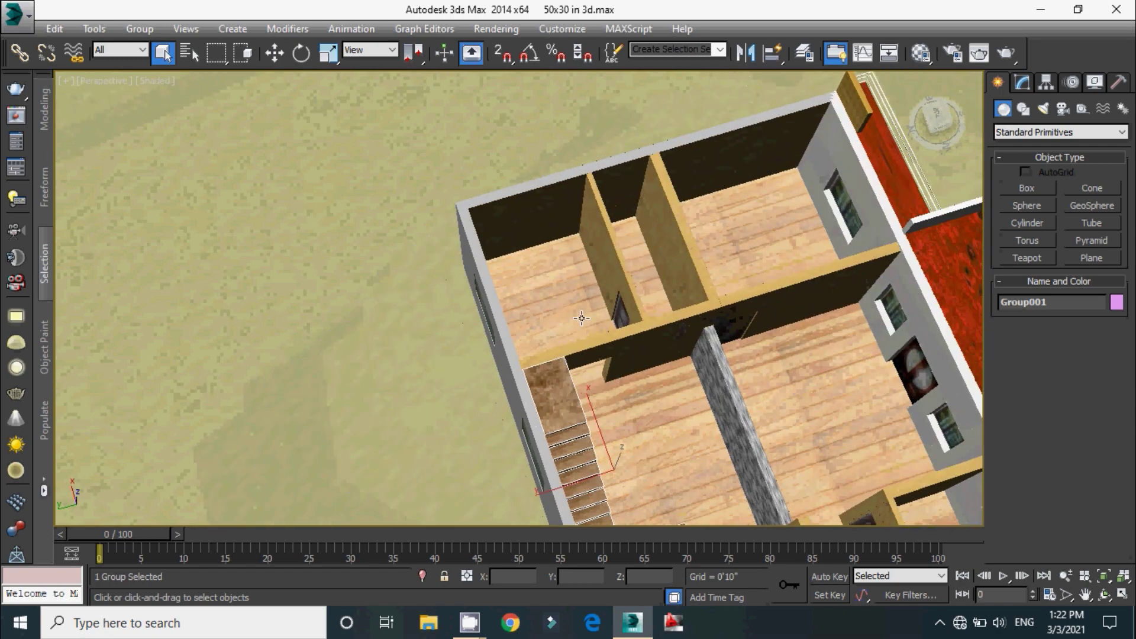
Step: Select the partition wall with the door between the rear end room and the small room, and inspect the whole floor layout from above
{"action": "middle_click_drag", "start_coordinate": [580, 318], "coordinate": [594, 343]}
{"action": "left_click", "coordinate": [615, 340]}
{"action": "middle_click_drag", "start_coordinate": [565, 378], "coordinate": [633, 394], "text": "alt"}
{"action": "middle_click_drag", "start_coordinate": [604, 292], "coordinate": [739, 349]}
{"action": "scroll", "coordinate": [609, 318], "scroll_direction": "down", "scroll_amount": 4}
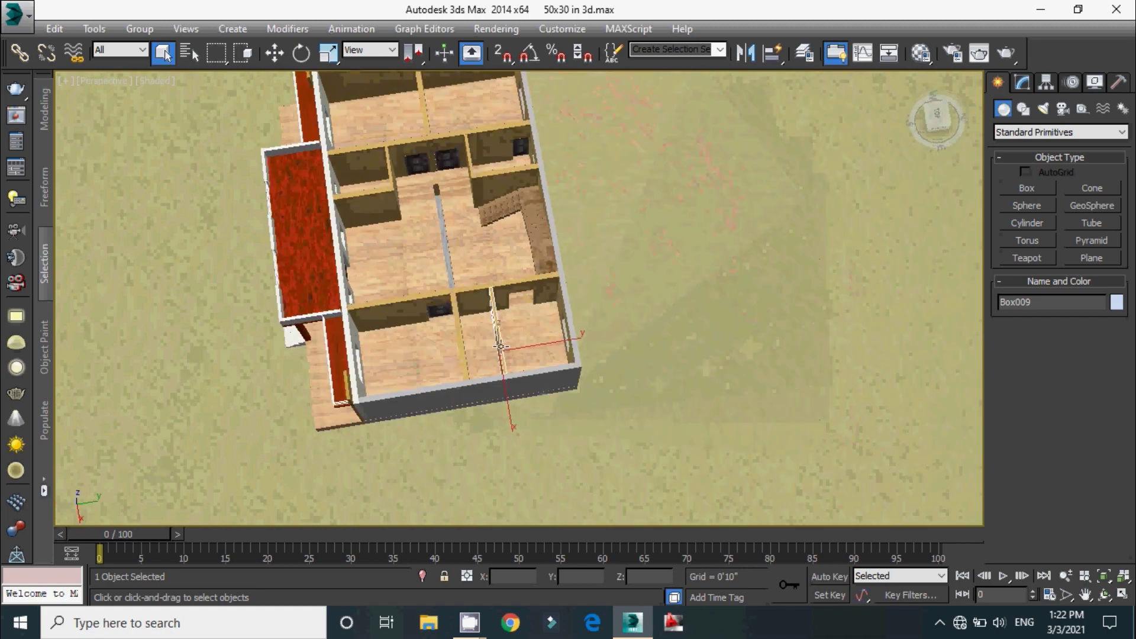
{"action": "middle_click_drag", "start_coordinate": [361, 283], "coordinate": [523, 386]}
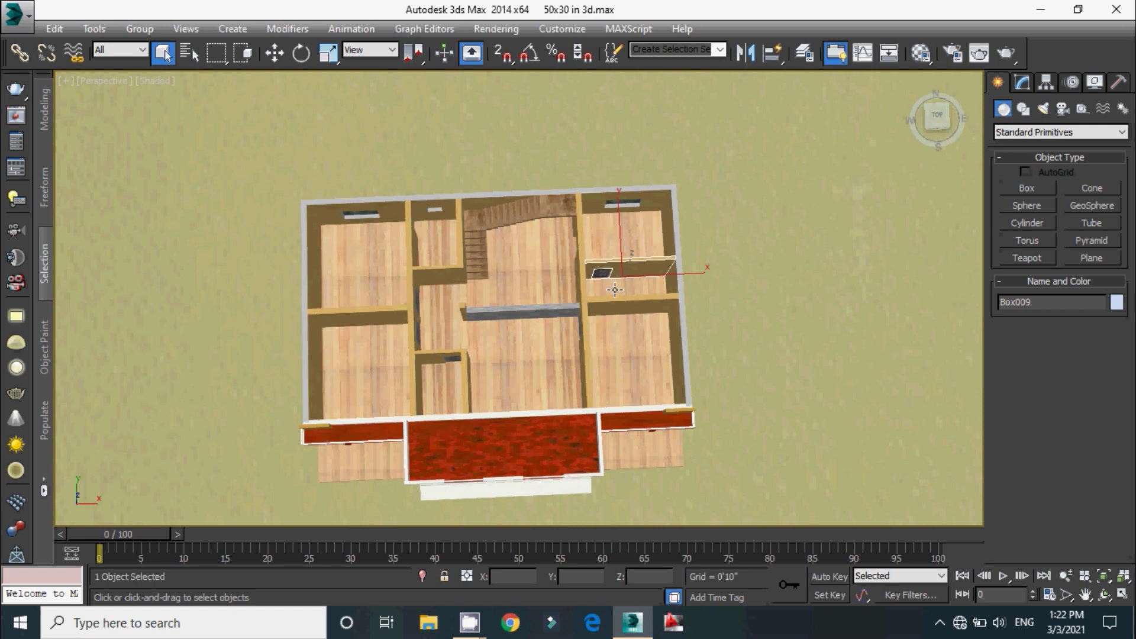
Step: Inspect the front facade at ground level from several angles, and the open room layout from above the front
{"action": "middle_click_drag", "start_coordinate": [623, 368], "coordinate": [474, 454], "text": "alt"}
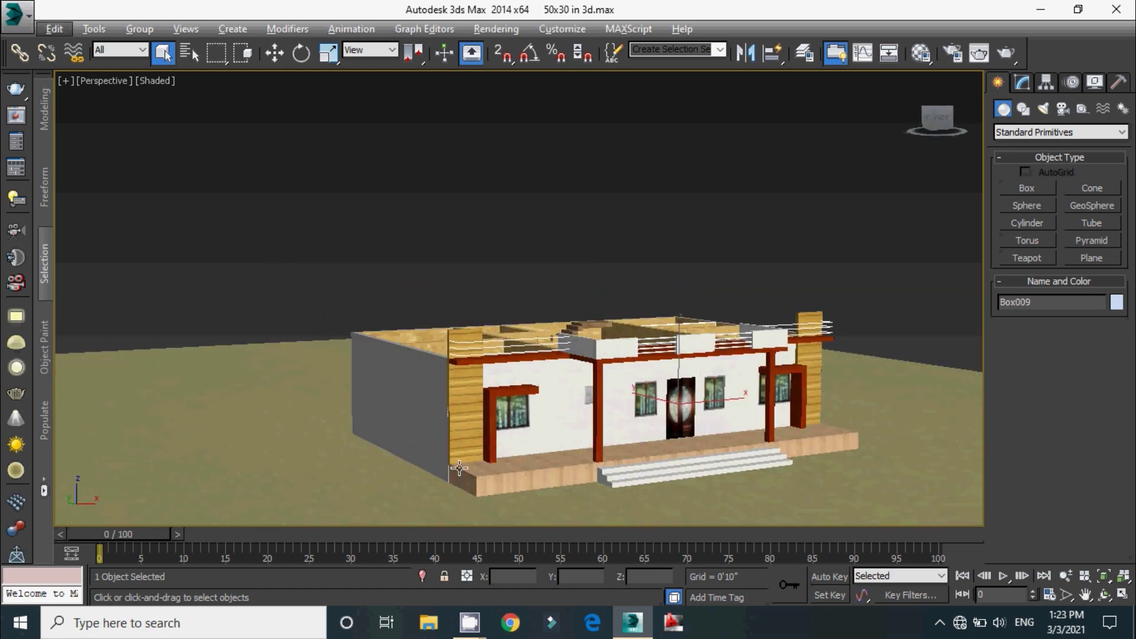
{"action": "middle_click_drag", "start_coordinate": [621, 448], "coordinate": [688, 460], "text": "alt"}
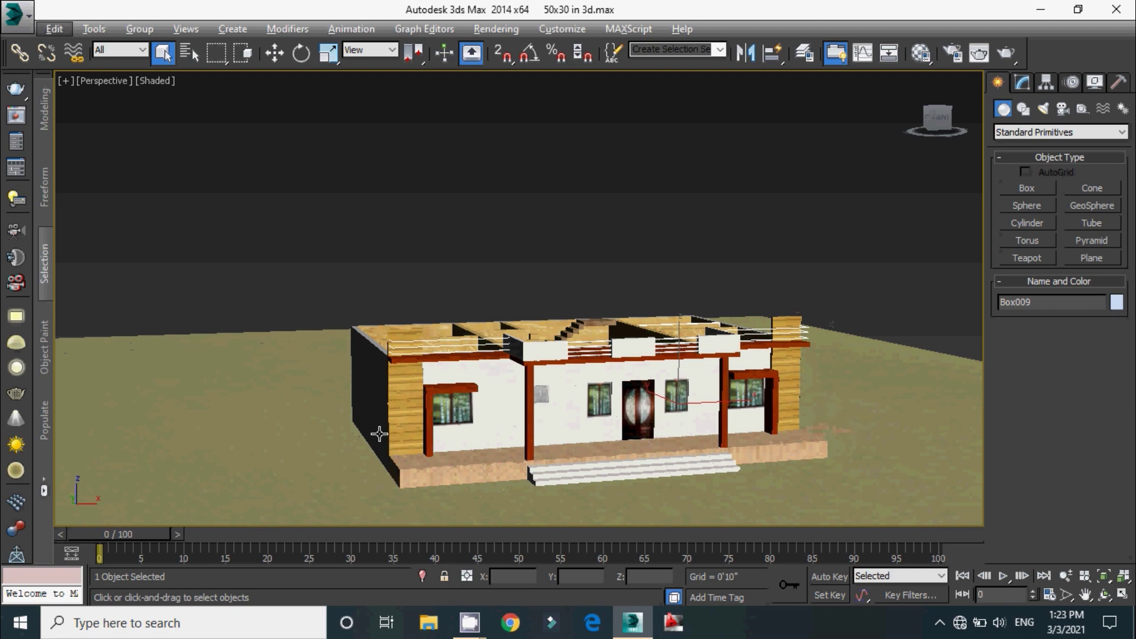
{"action": "middle_click_drag", "start_coordinate": [575, 448], "coordinate": [396, 455], "text": "alt"}
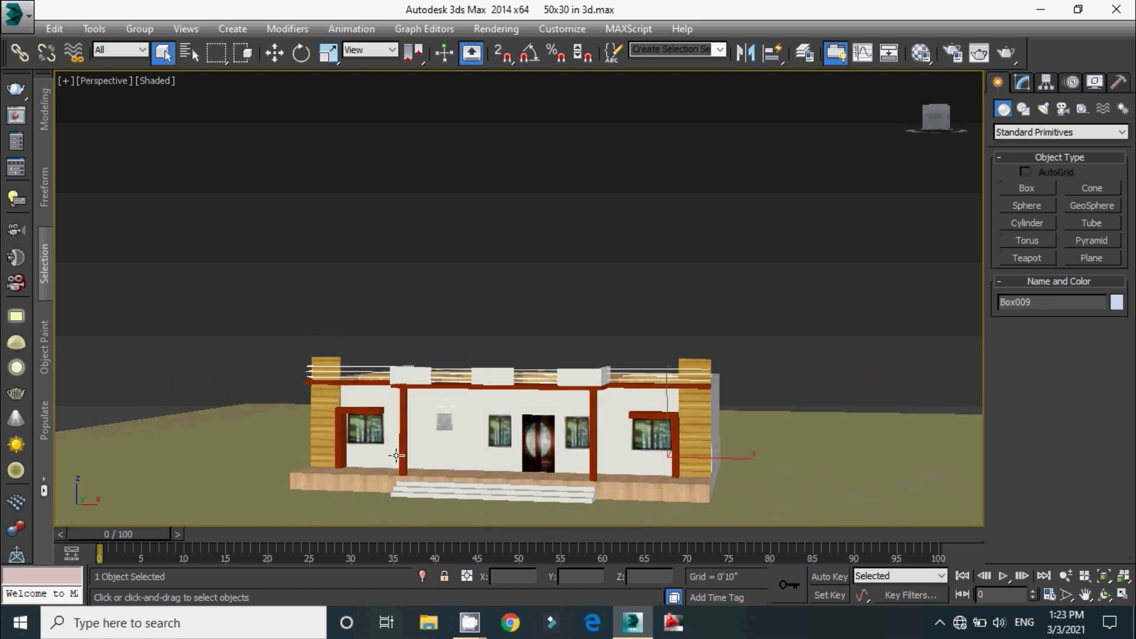
{"action": "middle_click_drag", "start_coordinate": [475, 434], "coordinate": [480, 502], "text": "alt"}
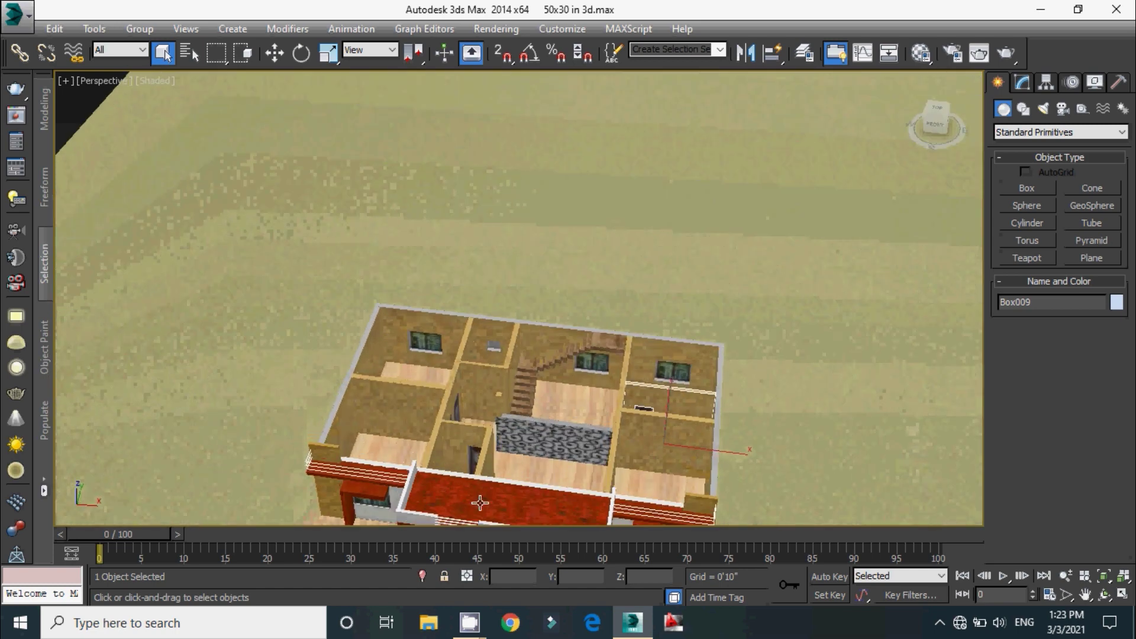
{"action": "middle_click_drag", "start_coordinate": [531, 424], "coordinate": [569, 408], "text": "alt"}
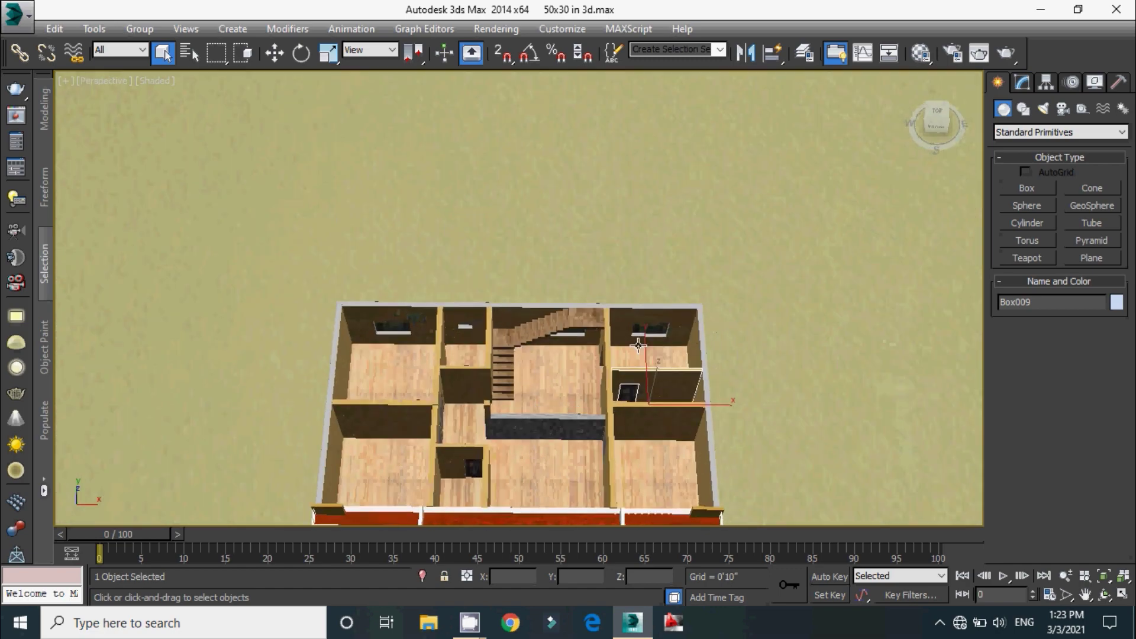